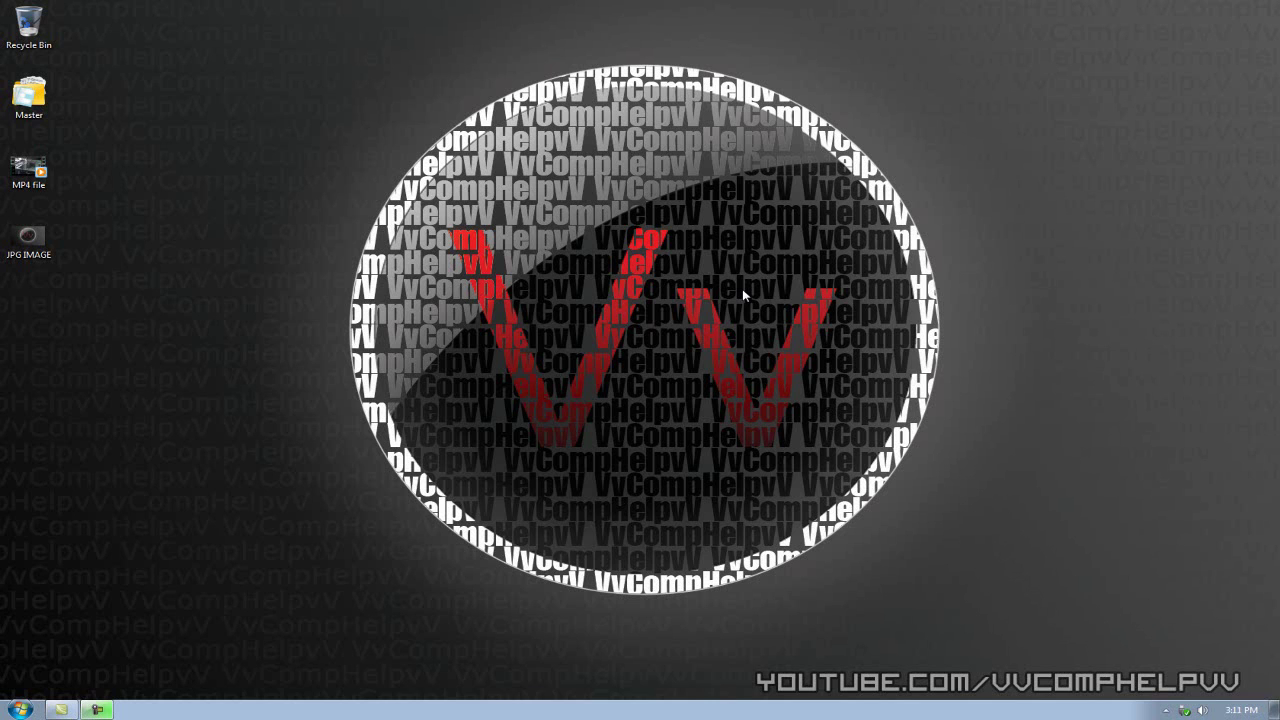
# - Launch Format Factory 2.50 and position its window beside the desktop MP4 file
pyautogui.click(778, 14)
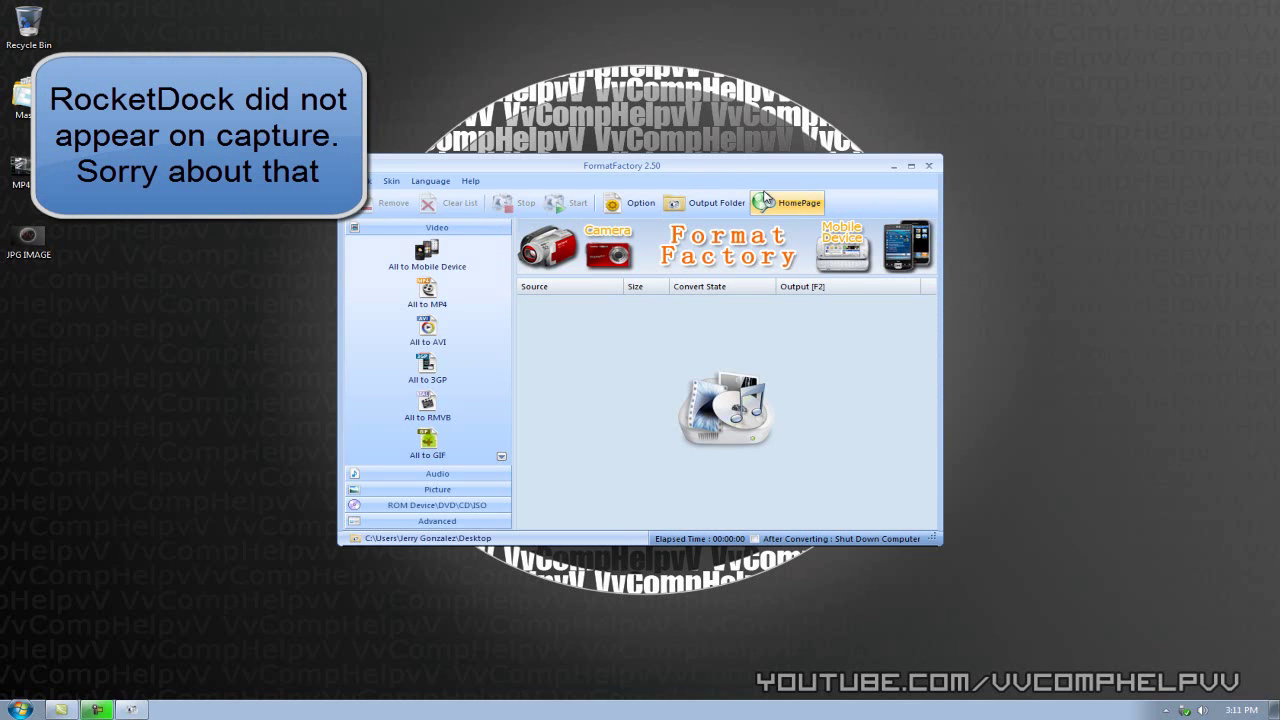
pyautogui.moveTo(696, 172); pyautogui.dragTo(668, 178)
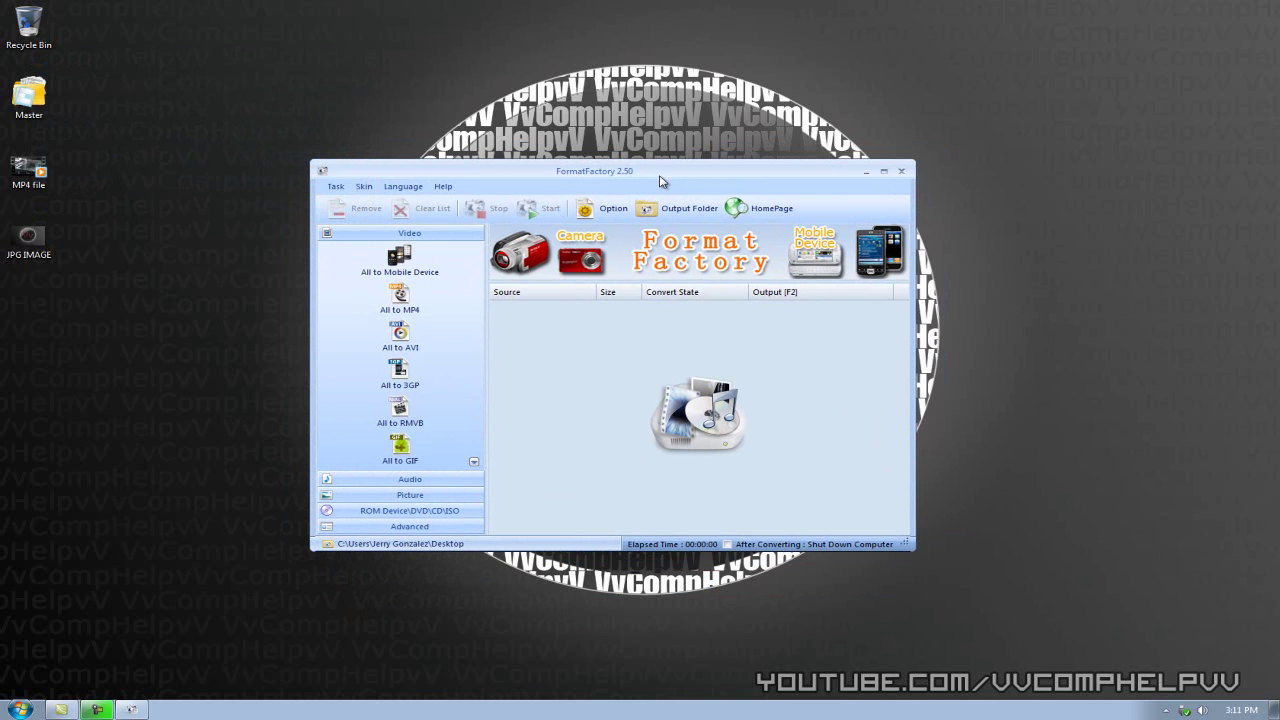
pyautogui.moveTo(660, 181); pyautogui.dragTo(695, 168)
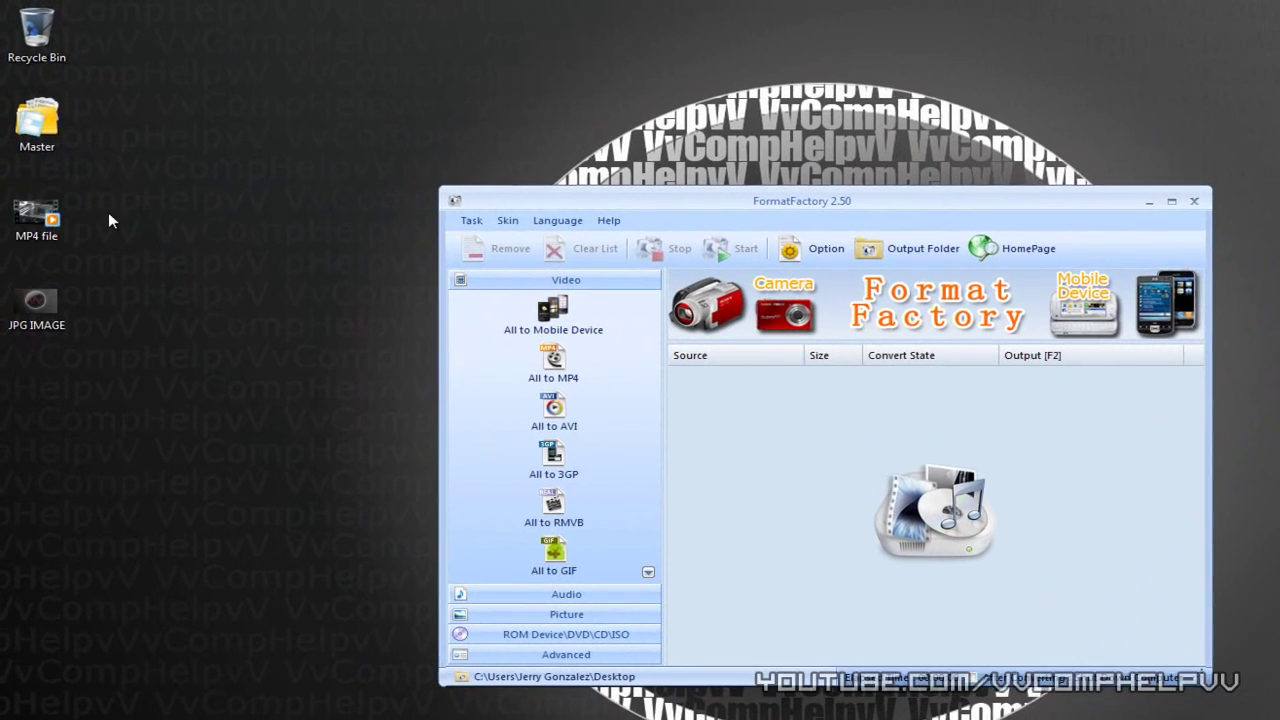
# - Drop 'MP4 file.MP4' onto Format Factory and move its output-format dialog over the main window
pyautogui.moveTo(36, 215); pyautogui.dragTo(897, 477)
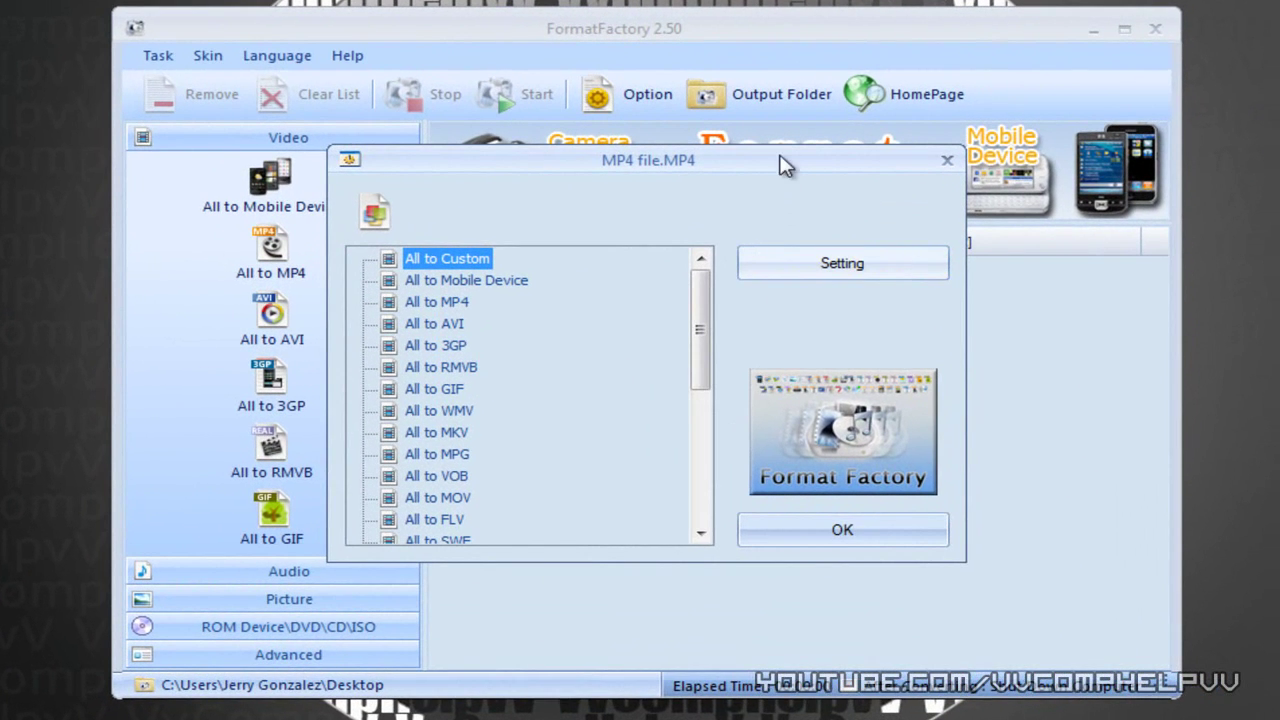
pyautogui.moveTo(785, 166); pyautogui.dragTo(1056, 156)
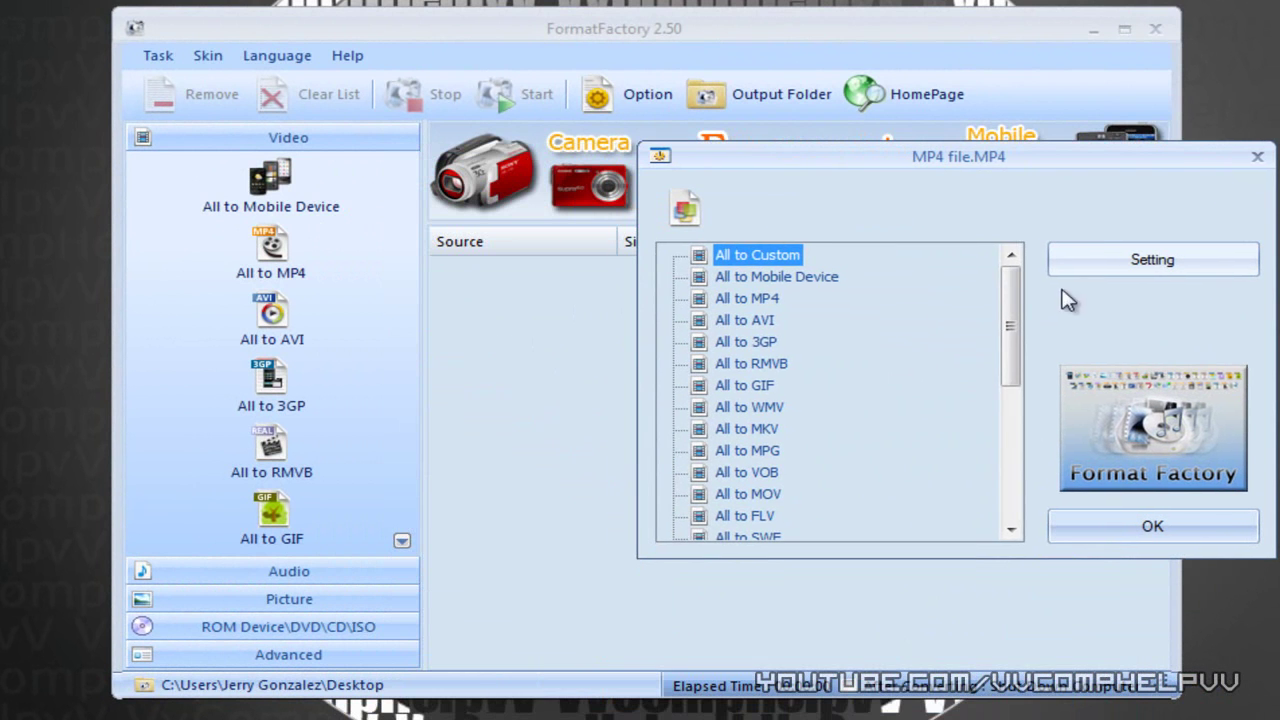
pyautogui.moveTo(1012, 297); pyautogui.dragTo(1022, 300)
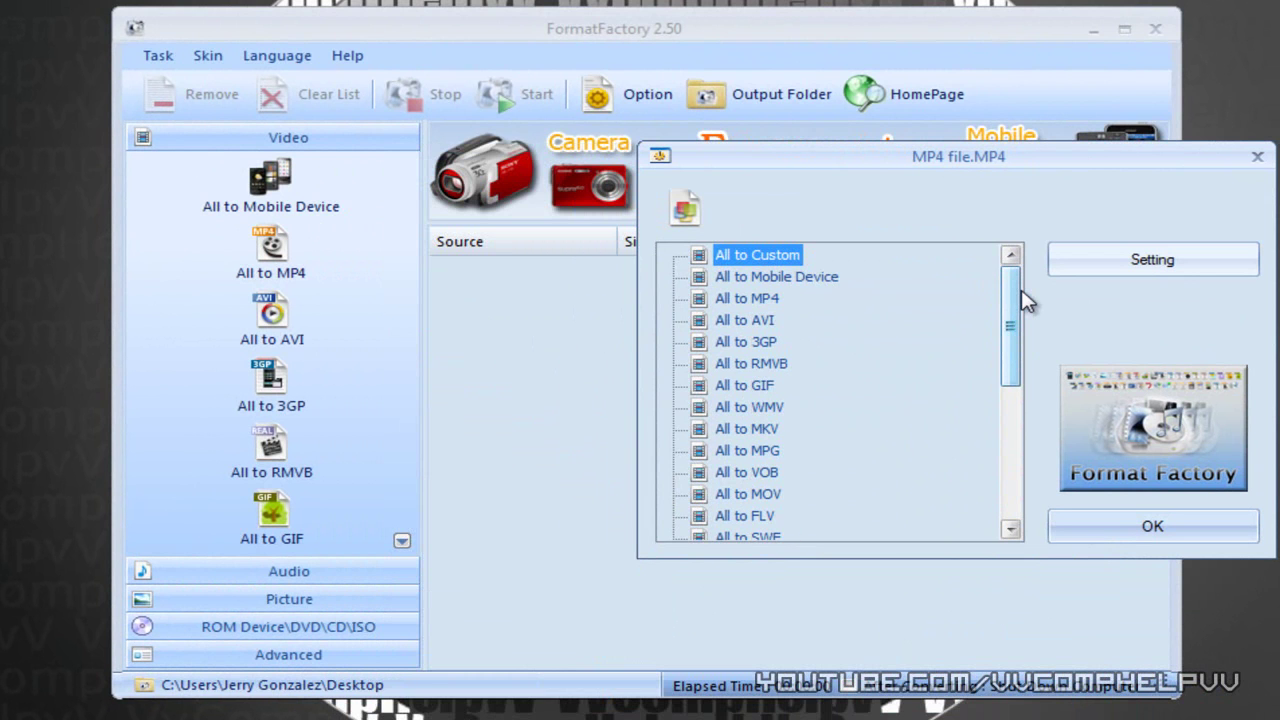
pyautogui.click(1143, 266)
pyautogui.scroll(-2, 1270, 336)
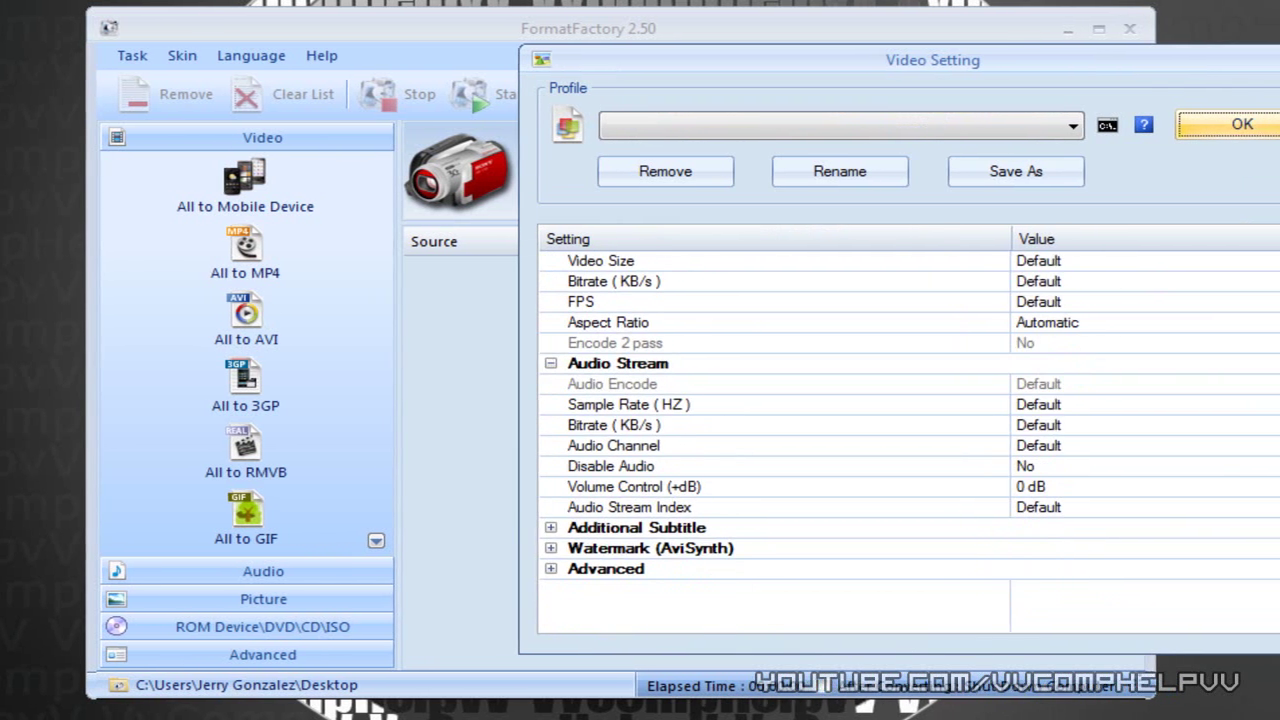
pyautogui.moveTo(1250, 455); pyautogui.dragTo(1246, 266)
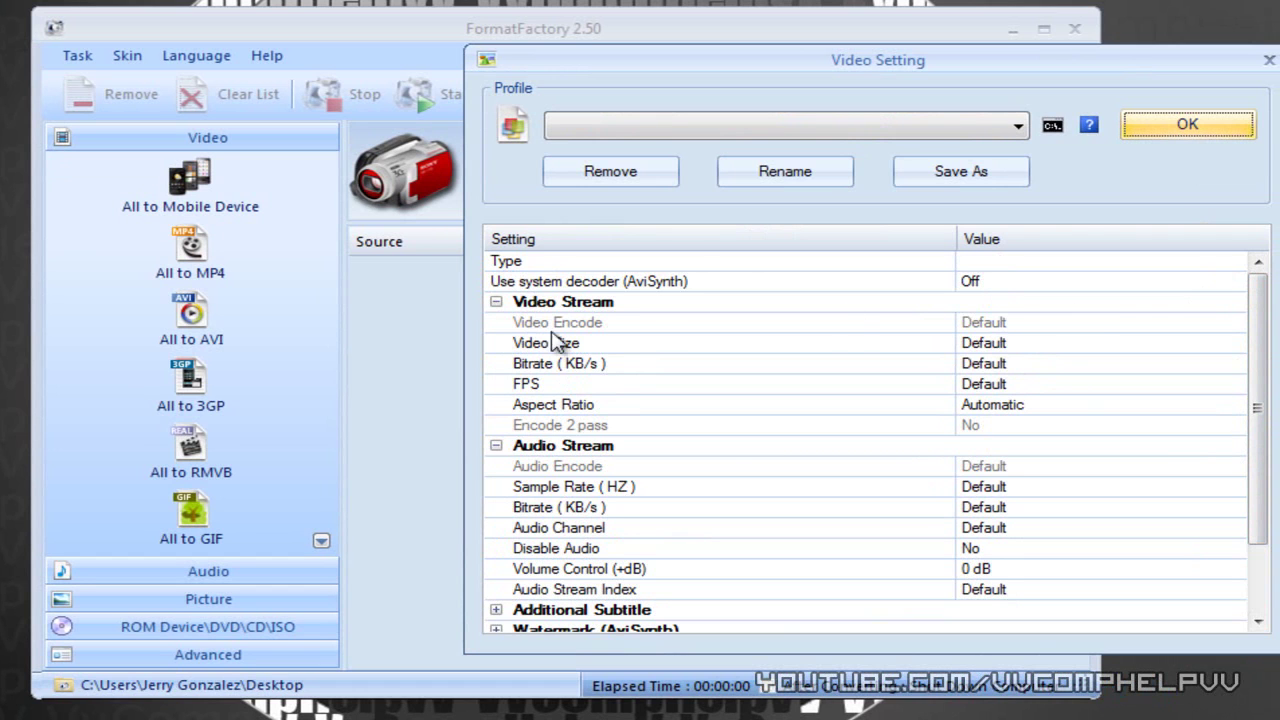
pyautogui.click(1003, 367)
pyautogui.click(1012, 342)
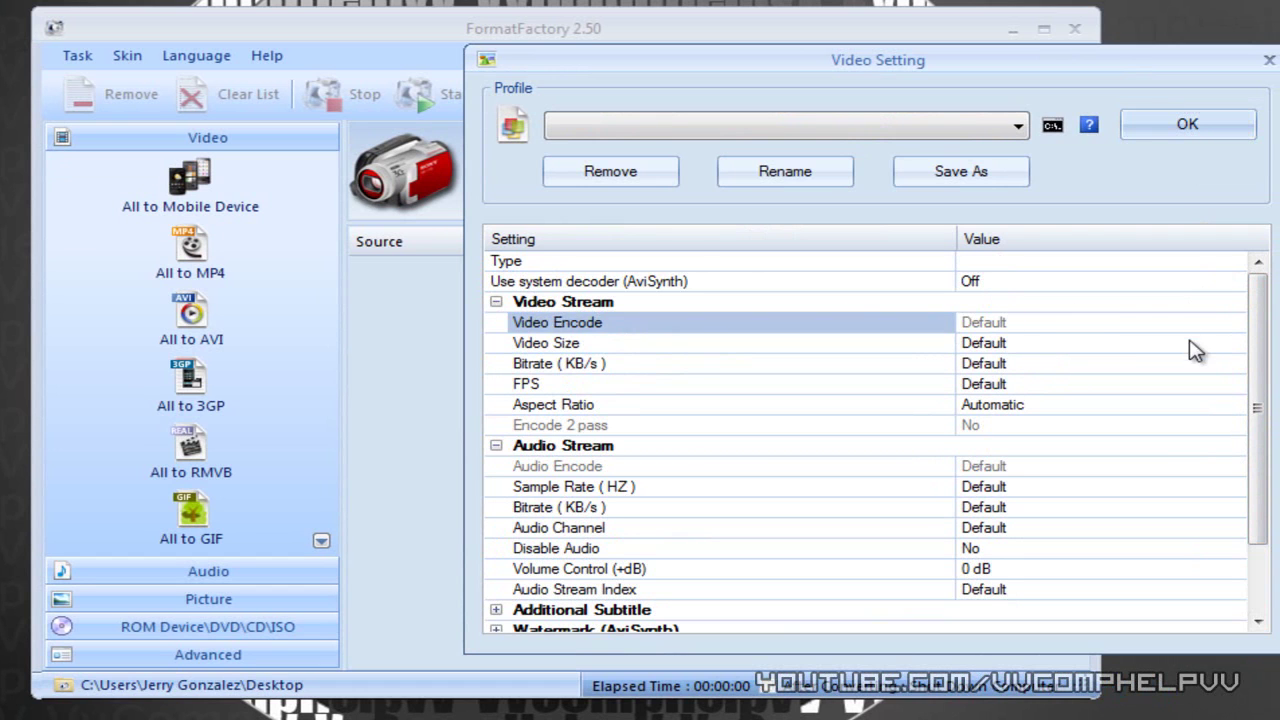
pyautogui.click(1237, 343)
pyautogui.click(1186, 364)
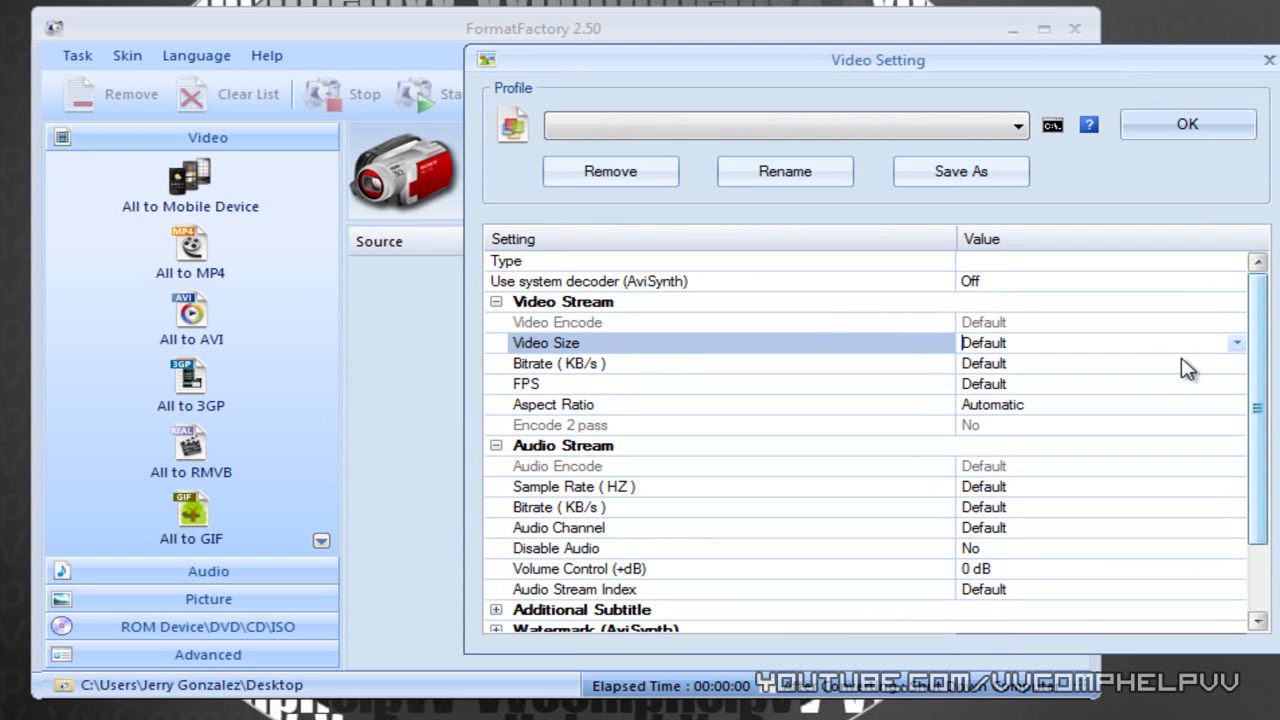
pyautogui.click(1153, 365)
pyautogui.click(1238, 364)
pyautogui.click(1238, 366)
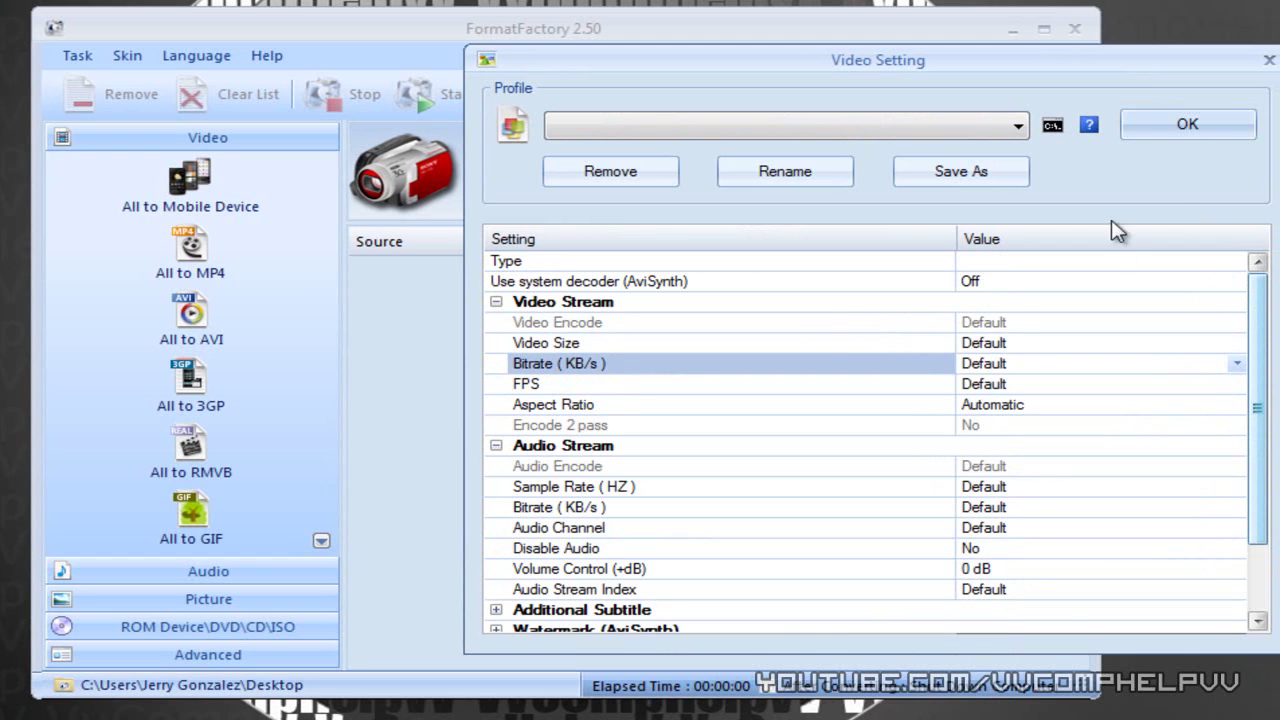
# - Choose All to WMV, accept the High quality and size settings, and add the MP4 task
pyautogui.click(1267, 62)
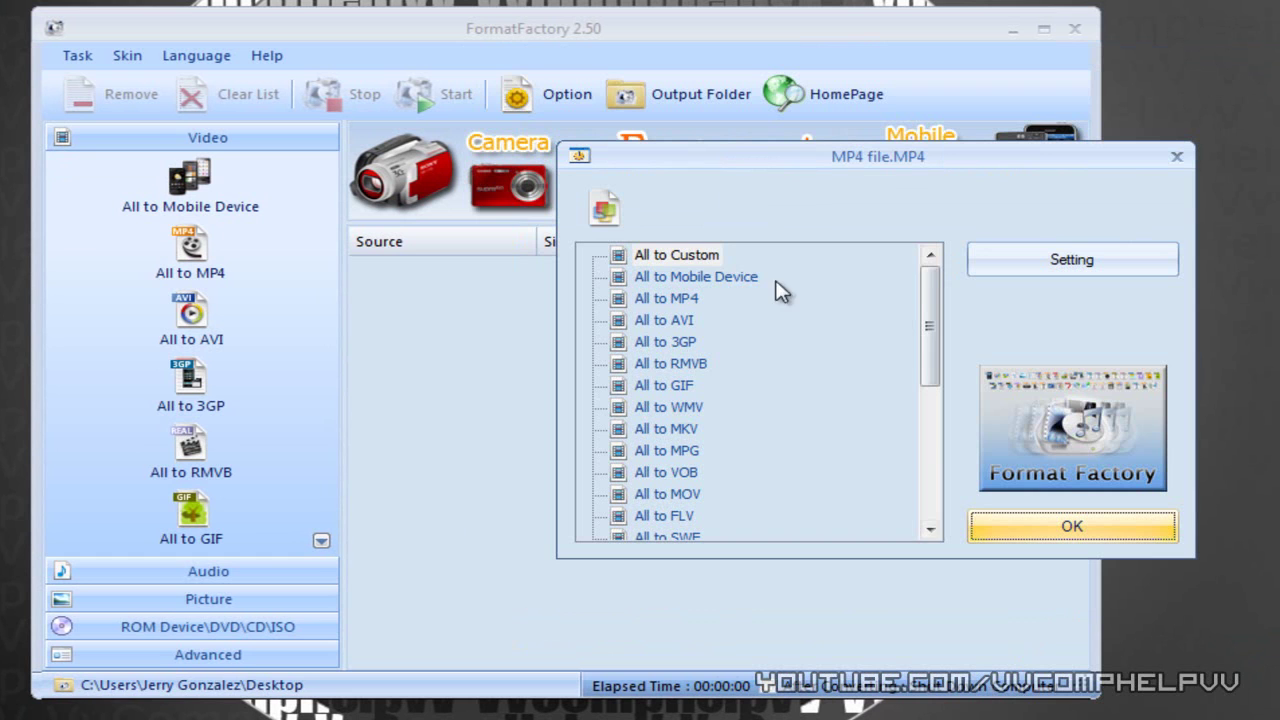
pyautogui.moveTo(930, 310); pyautogui.dragTo(931, 324)
pyautogui.click(676, 364)
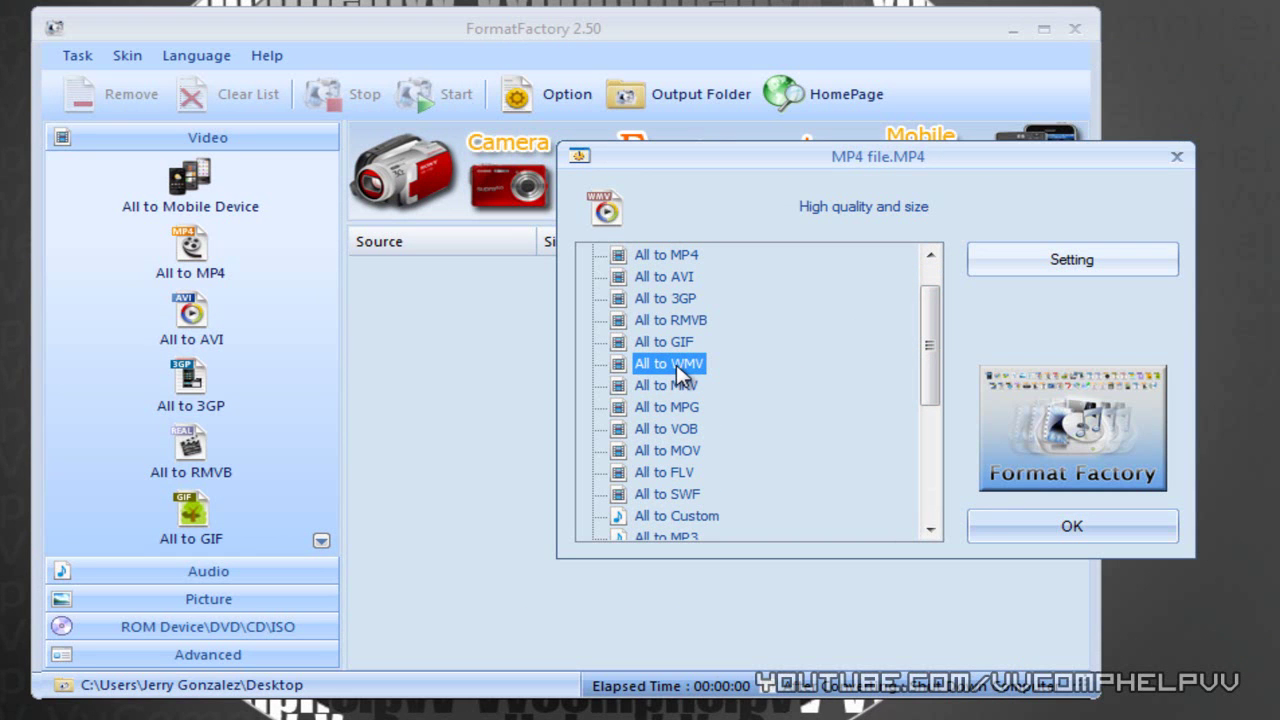
pyautogui.click(1040, 270)
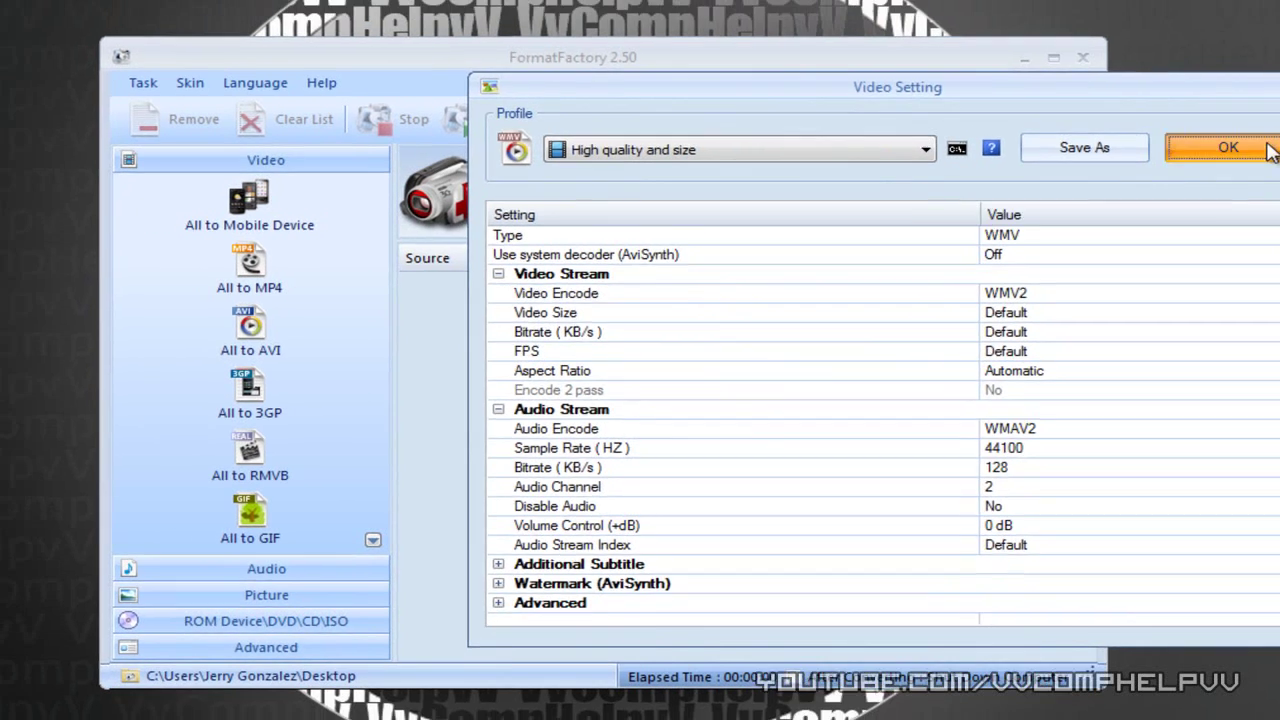
pyautogui.click(1229, 124)
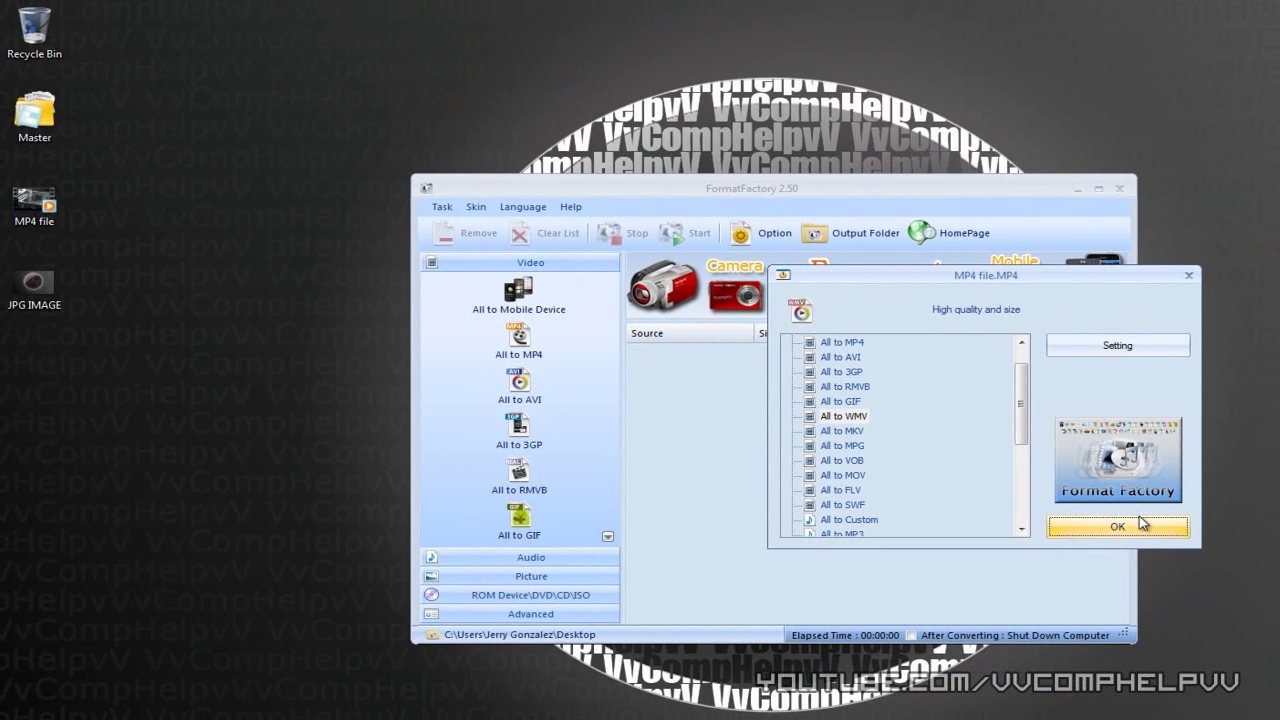
pyautogui.click(1136, 524)
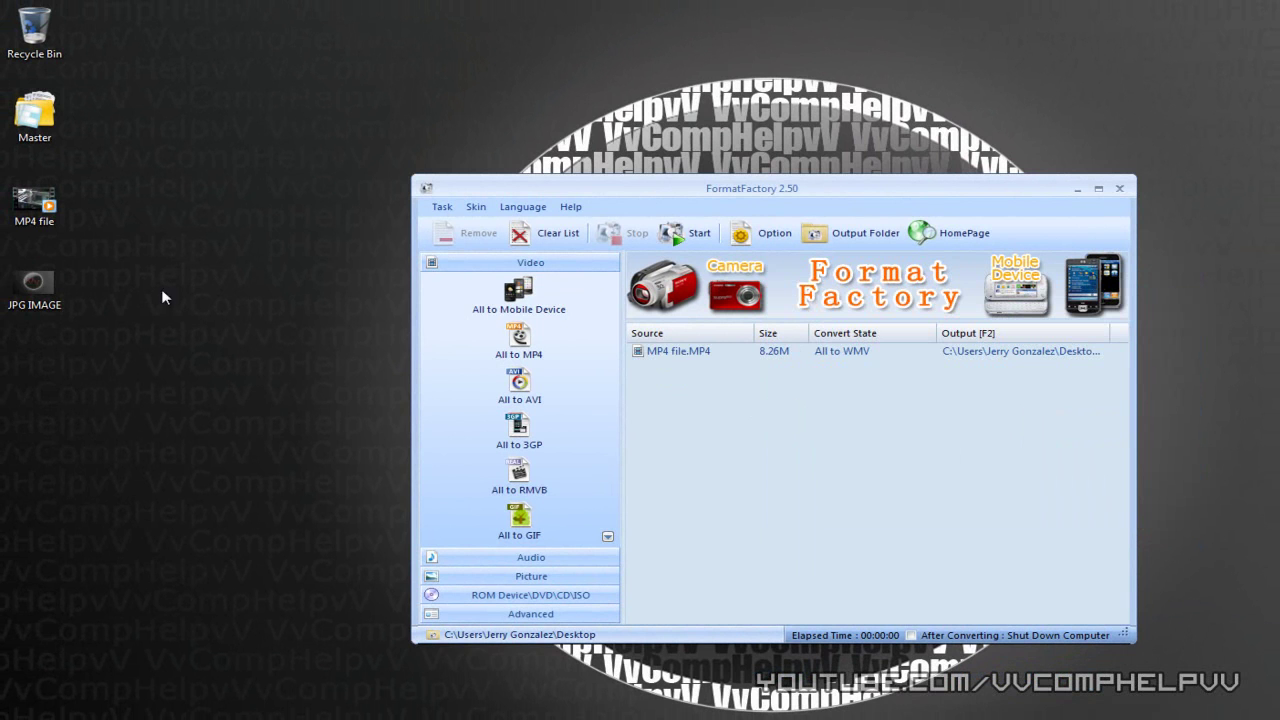
# - Add JPG IMAGE.jpg (1.73M), leave its image settings unchanged, and queue it as All to PNG
pyautogui.moveTo(40, 289); pyautogui.dragTo(655, 432)
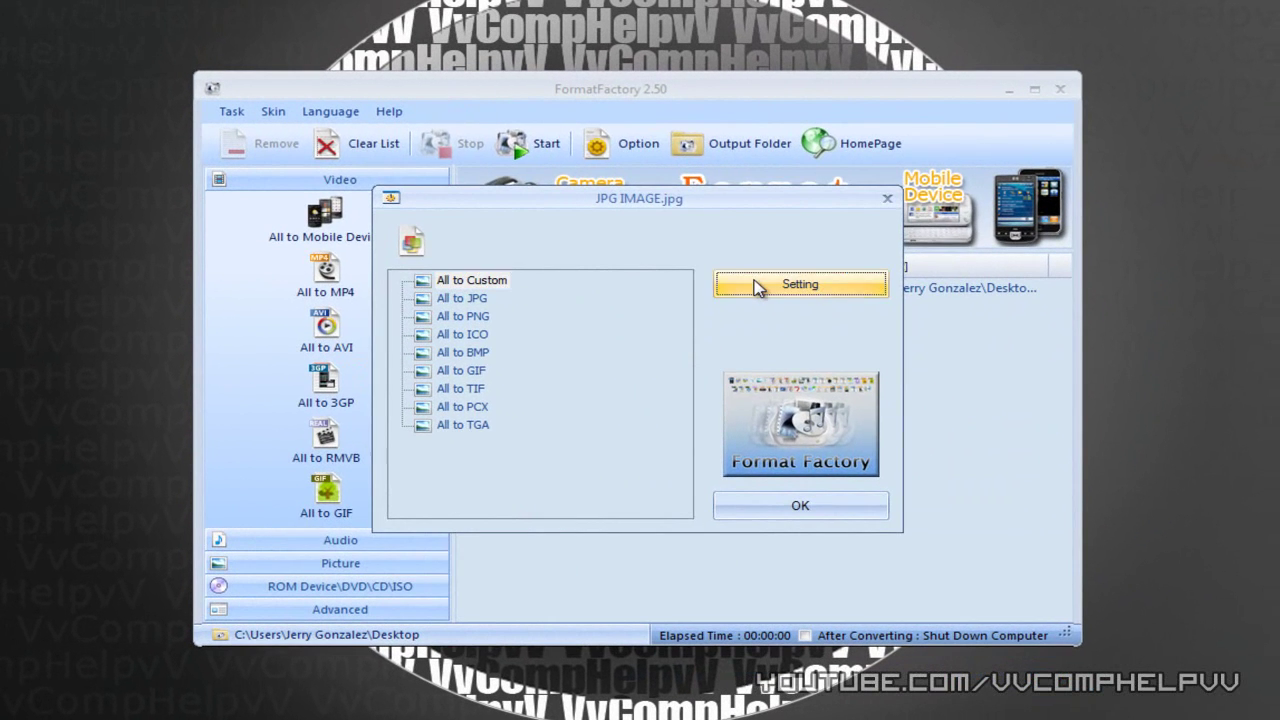
pyautogui.click(907, 347)
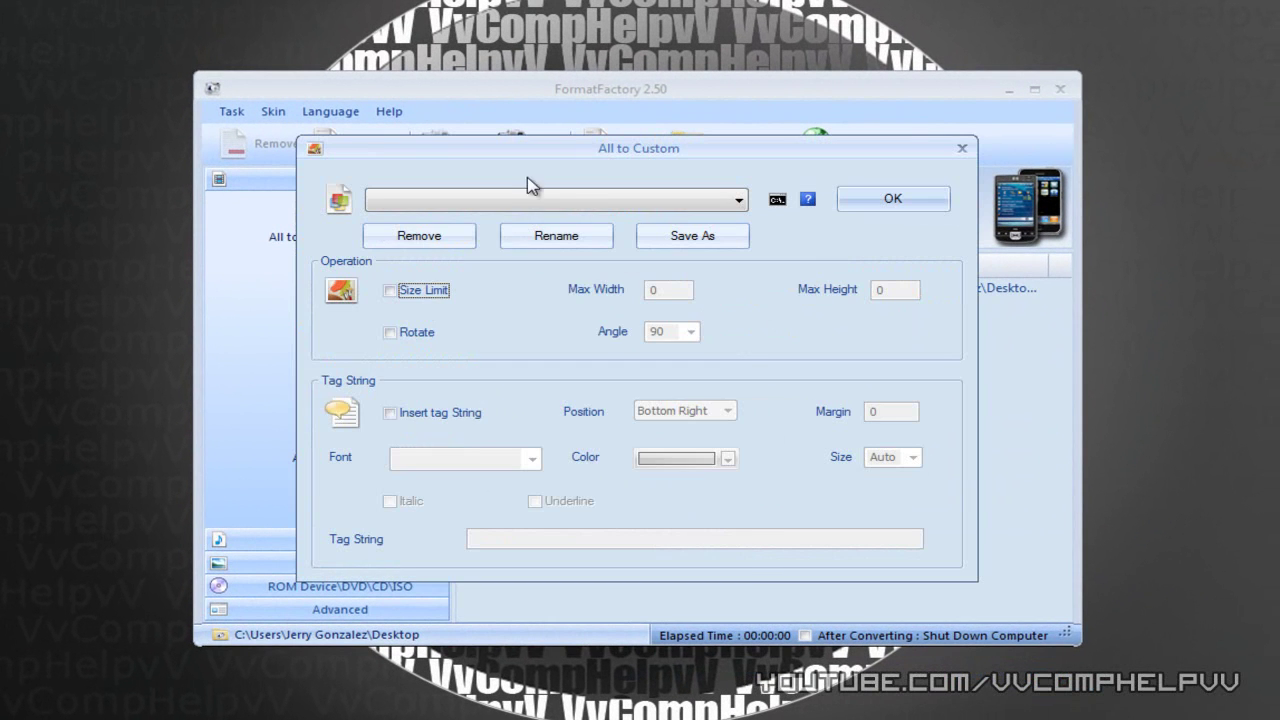
pyautogui.click(566, 200)
pyautogui.click(634, 203)
pyautogui.click(963, 150)
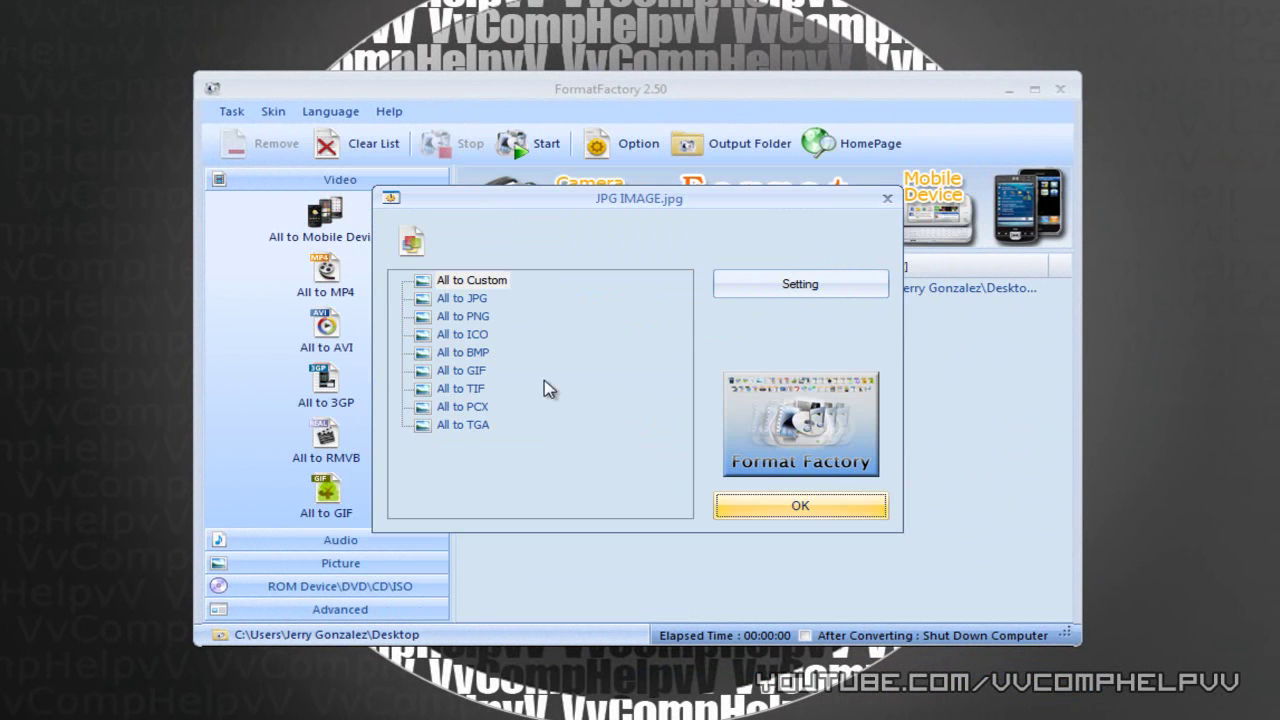
pyautogui.click(472, 318)
pyautogui.click(770, 508)
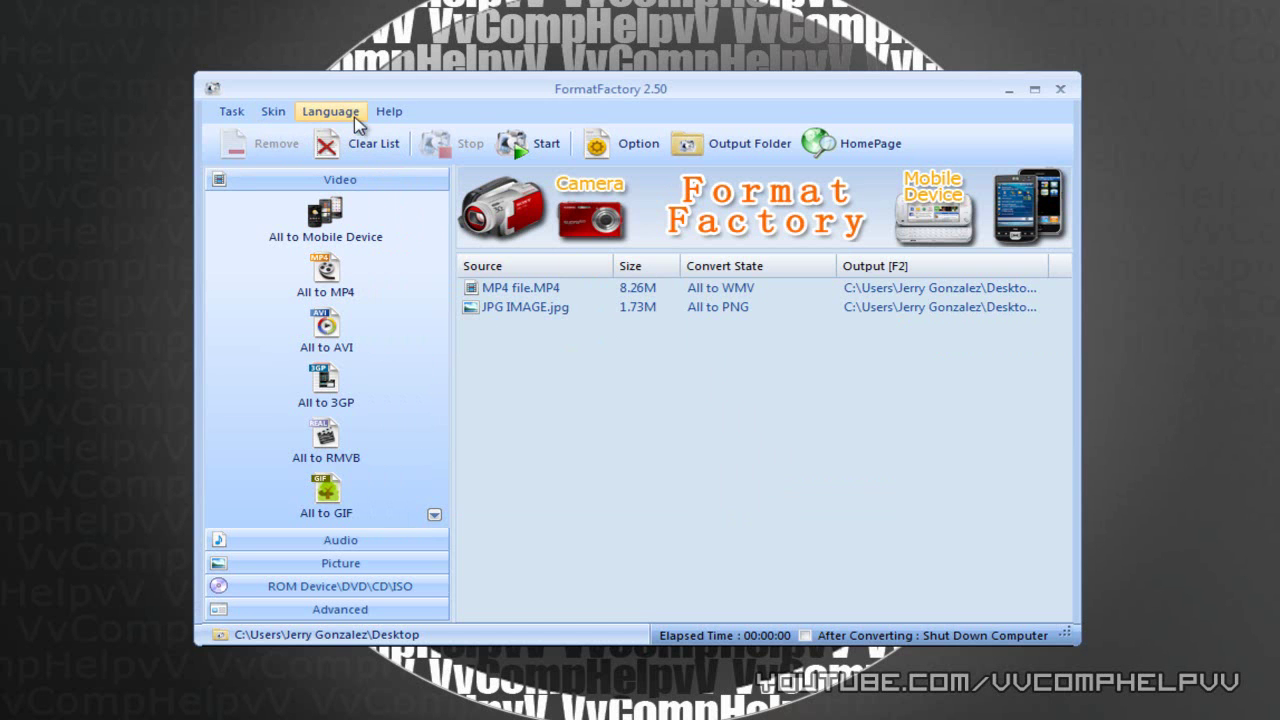
# - Check the Desktop output folder, then run both queued conversions to Completed
pyautogui.click(772, 146)
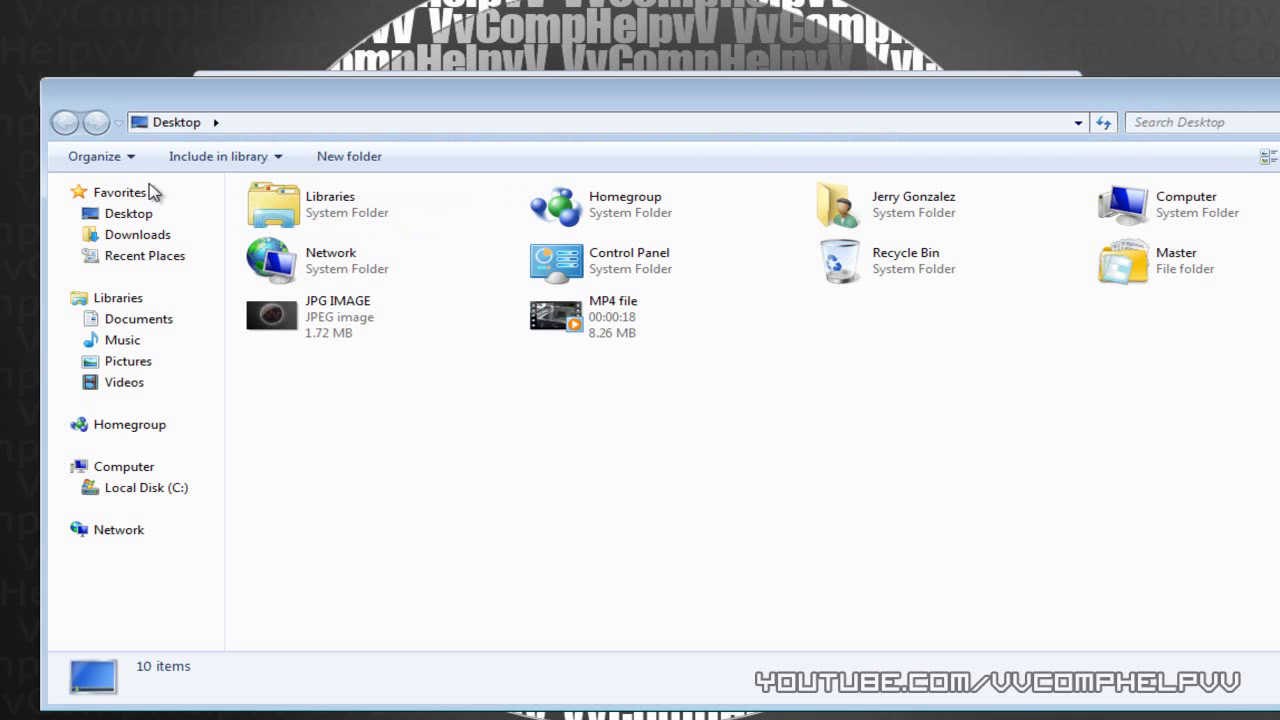
pyautogui.click(135, 214)
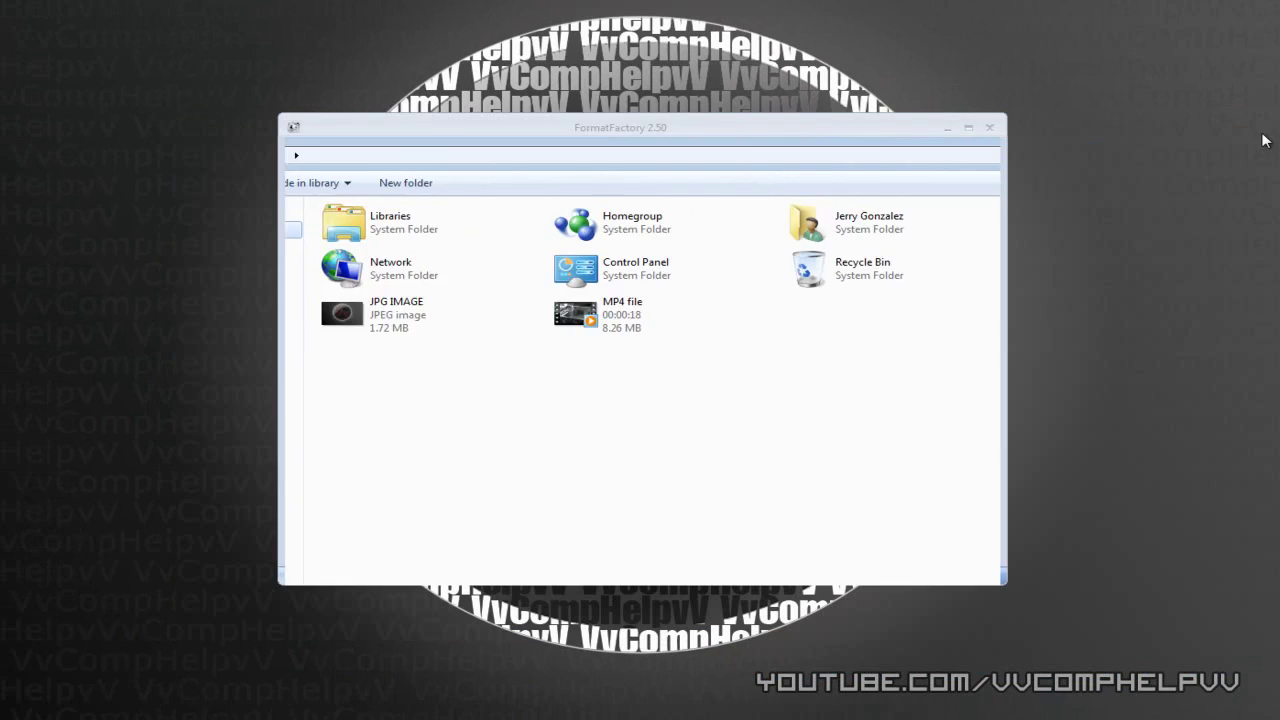
pyautogui.hotkey('alt', 'F4')
pyautogui.click(576, 194)
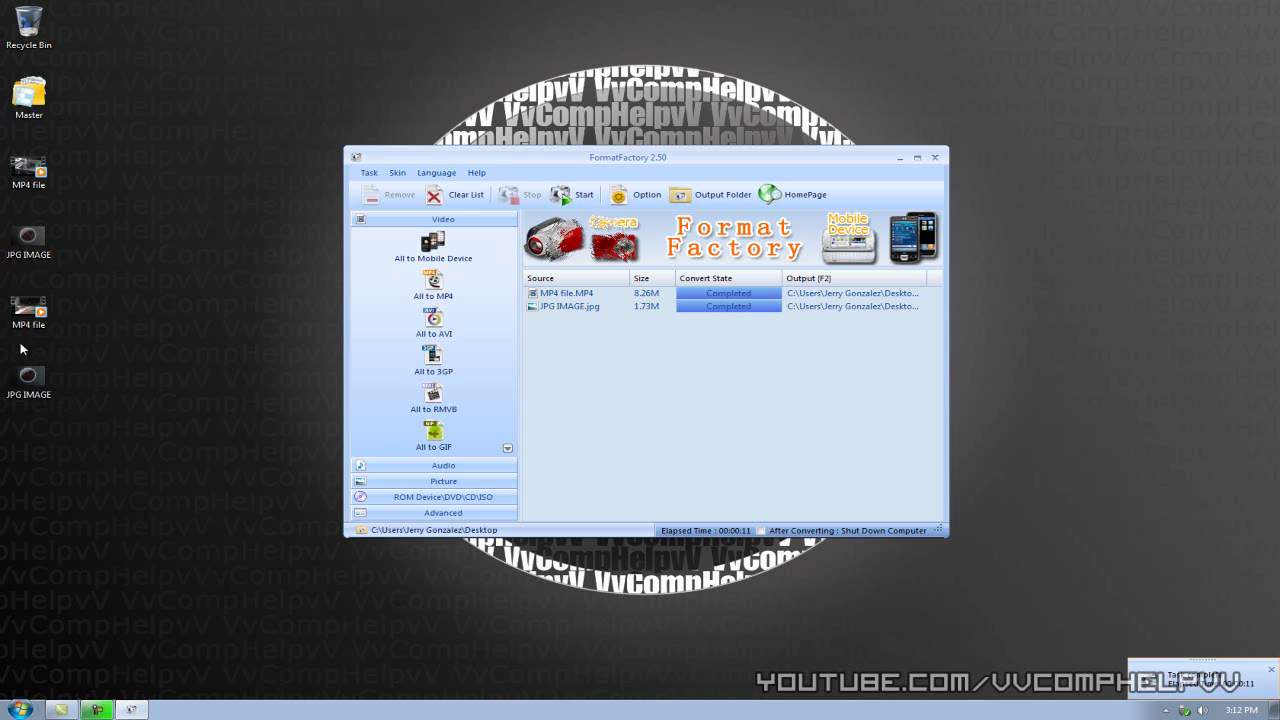
# - Check the Properties of the converted MP4 and JPG IMAGE files to confirm WMV and PNG types
pyautogui.rightClick(20, 306)
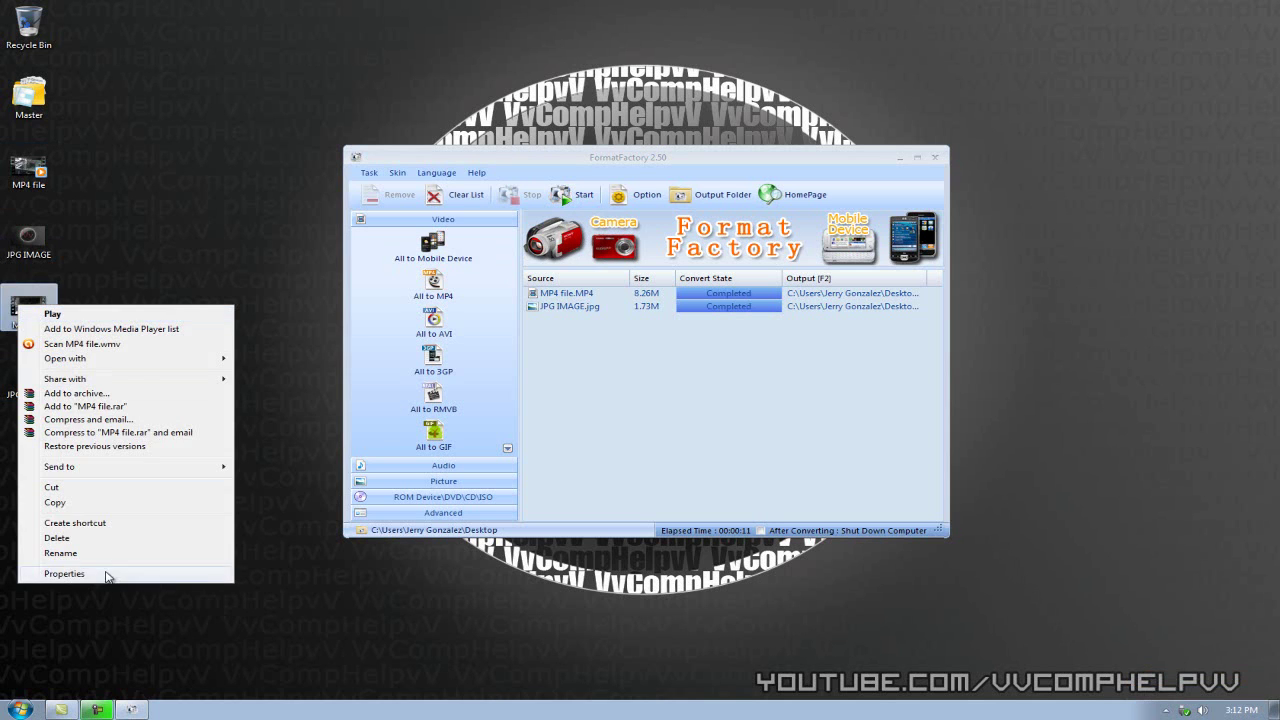
pyautogui.click(64, 574)
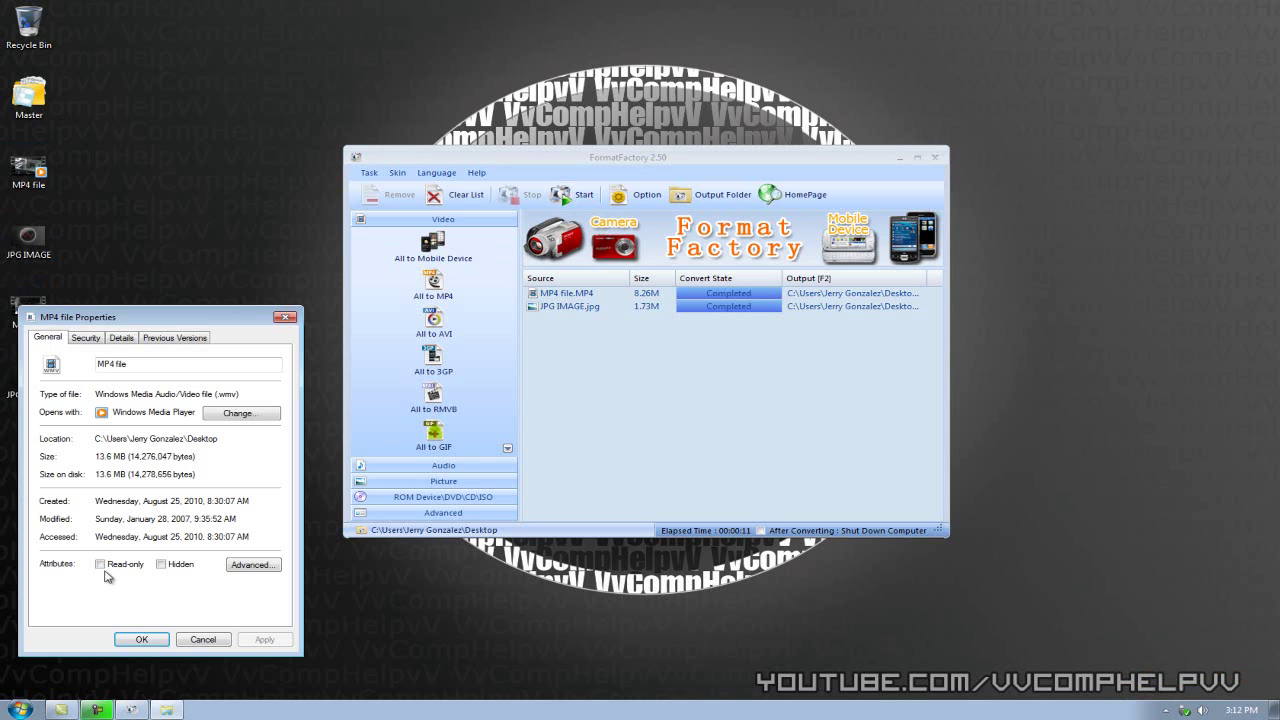
pyautogui.click(287, 318)
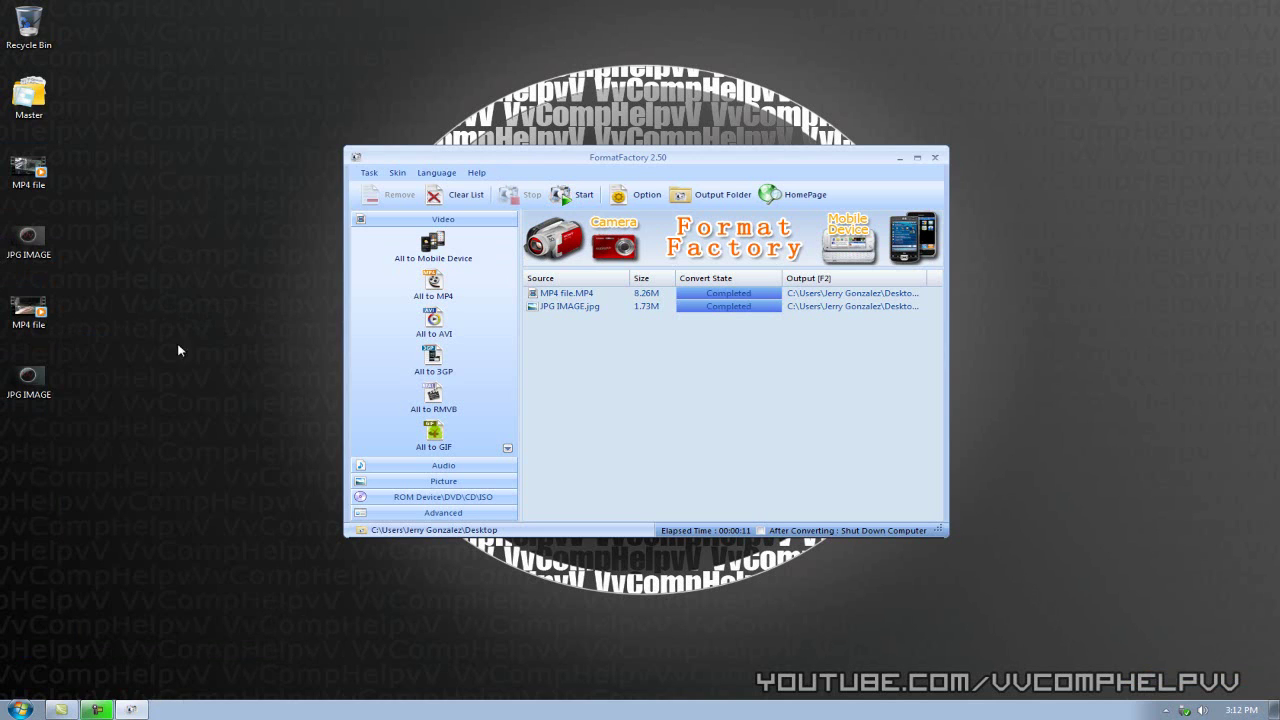
pyautogui.rightClick(28, 376)
pyautogui.click(124, 364)
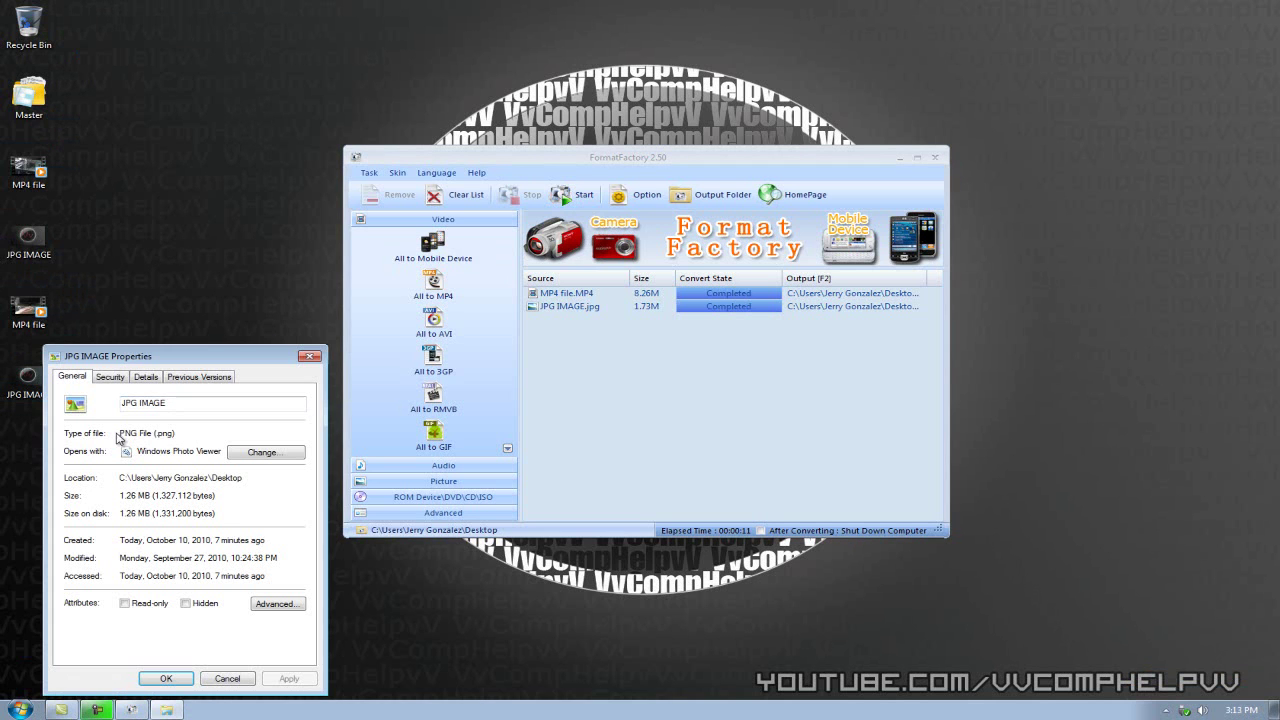
pyautogui.click(311, 355)
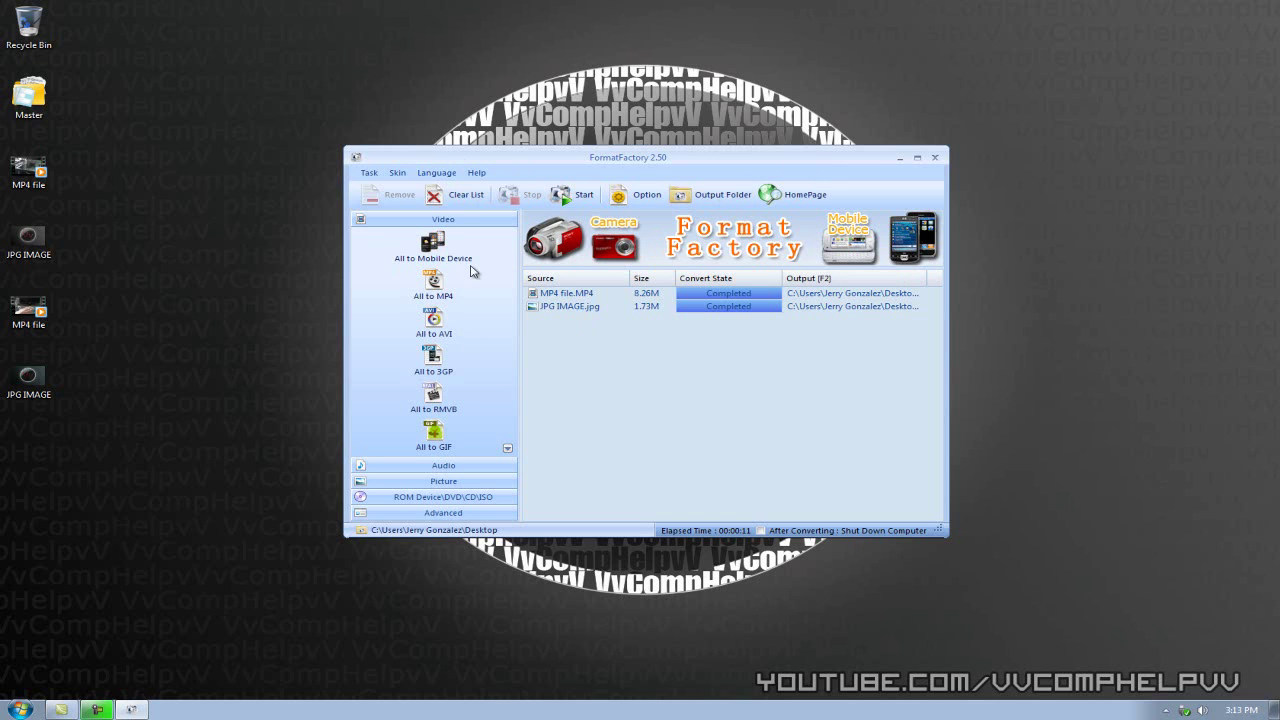
# - Browse the Audio, Picture and ROM Device/DVD/CD/ISO conversion categories
pyautogui.click(430, 466)
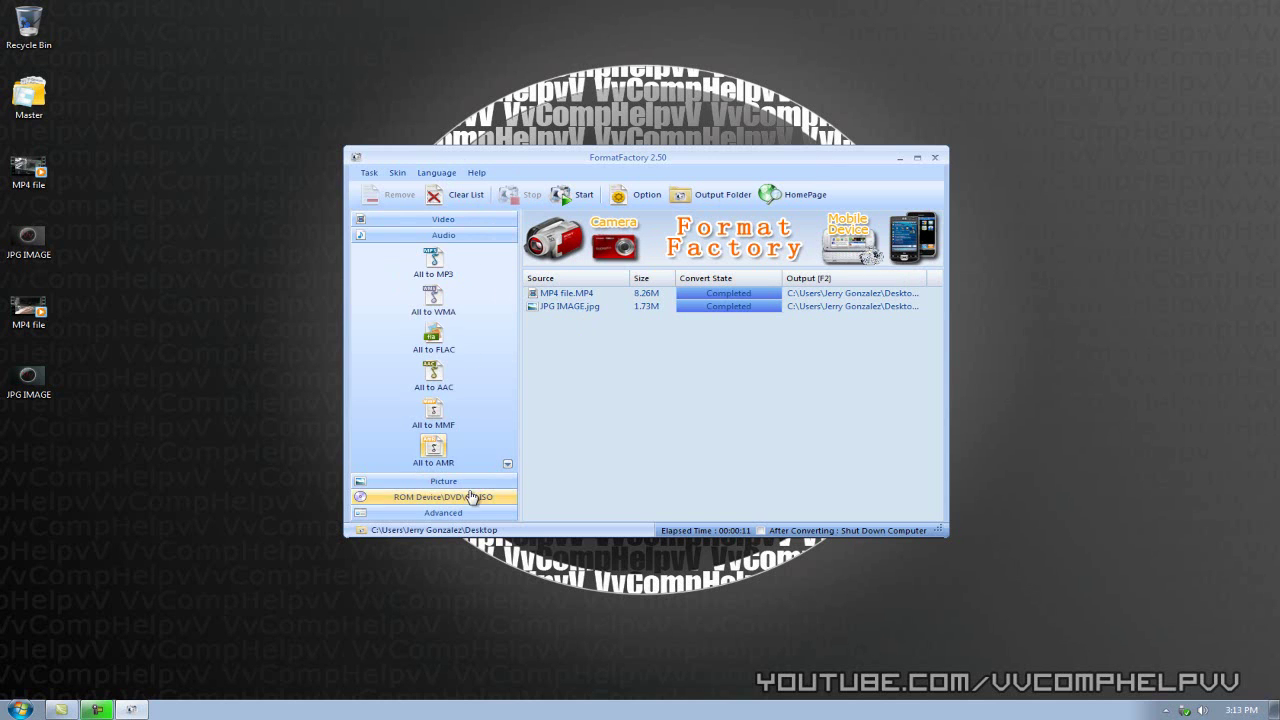
pyautogui.click(445, 481)
pyautogui.click(445, 497)
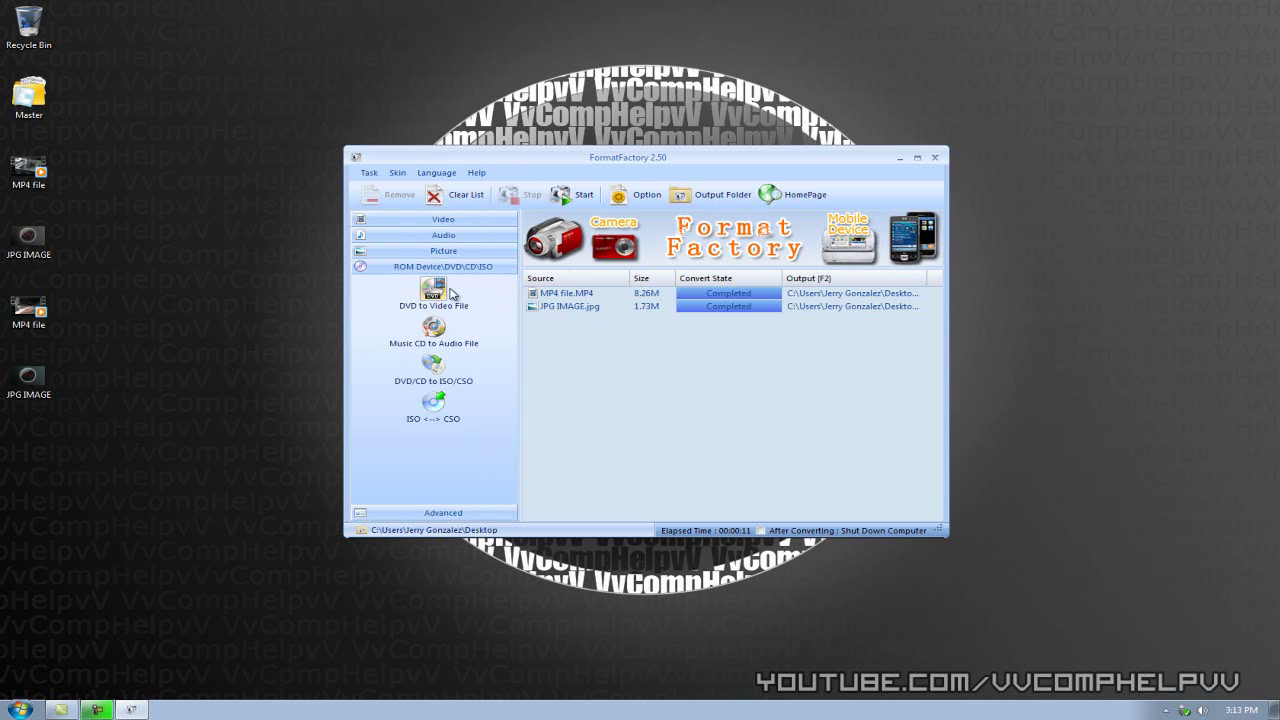
# - Close Format Factory, launch Firefox and load zamzar.com
pyautogui.click(935, 160)
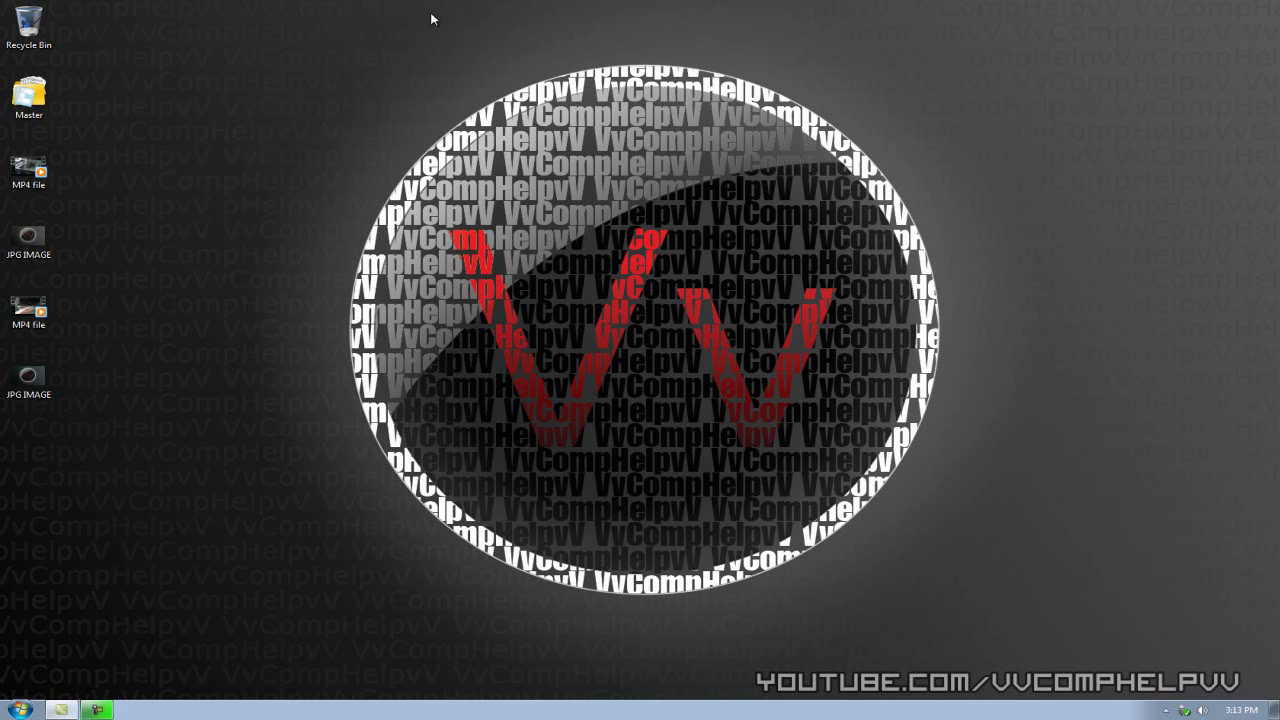
pyautogui.press('super+1')
pyautogui.click(274, 38)
pyautogui.write('ZA')
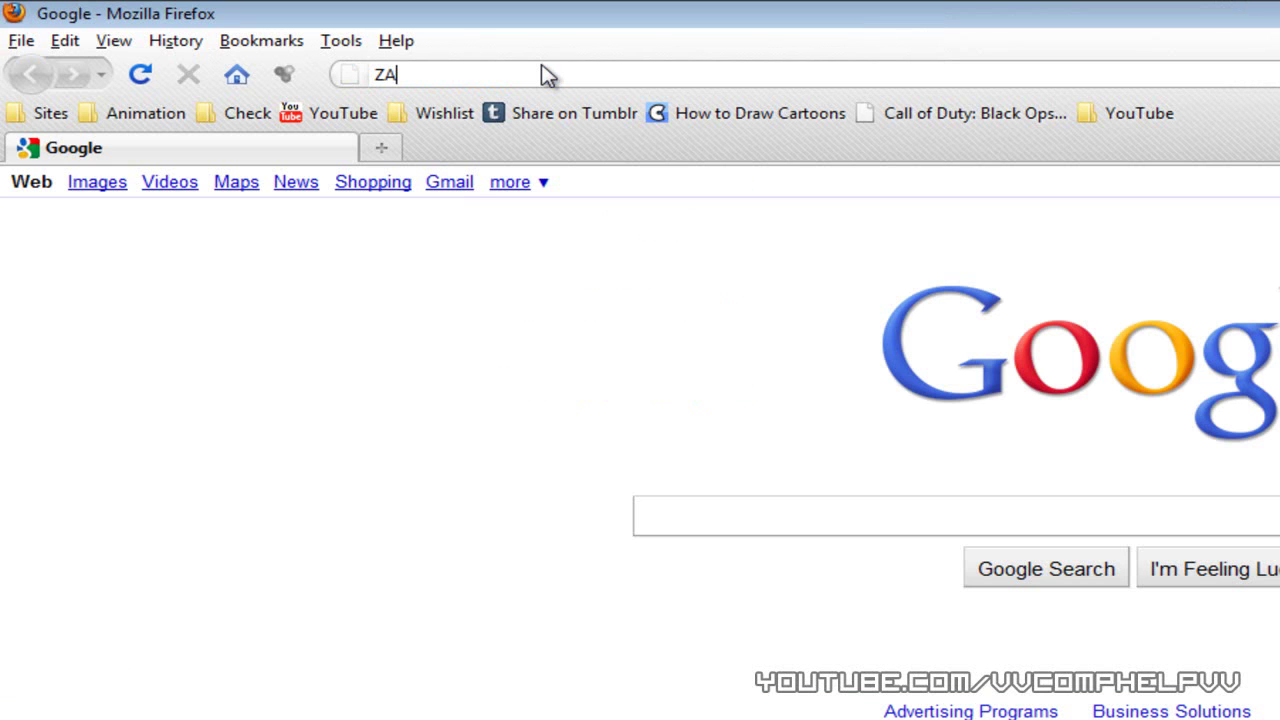
pyautogui.write('MZAR')
pyautogui.press('BackSpace')
pyautogui.press('BackSpace')
pyautogui.press('BackSpace')
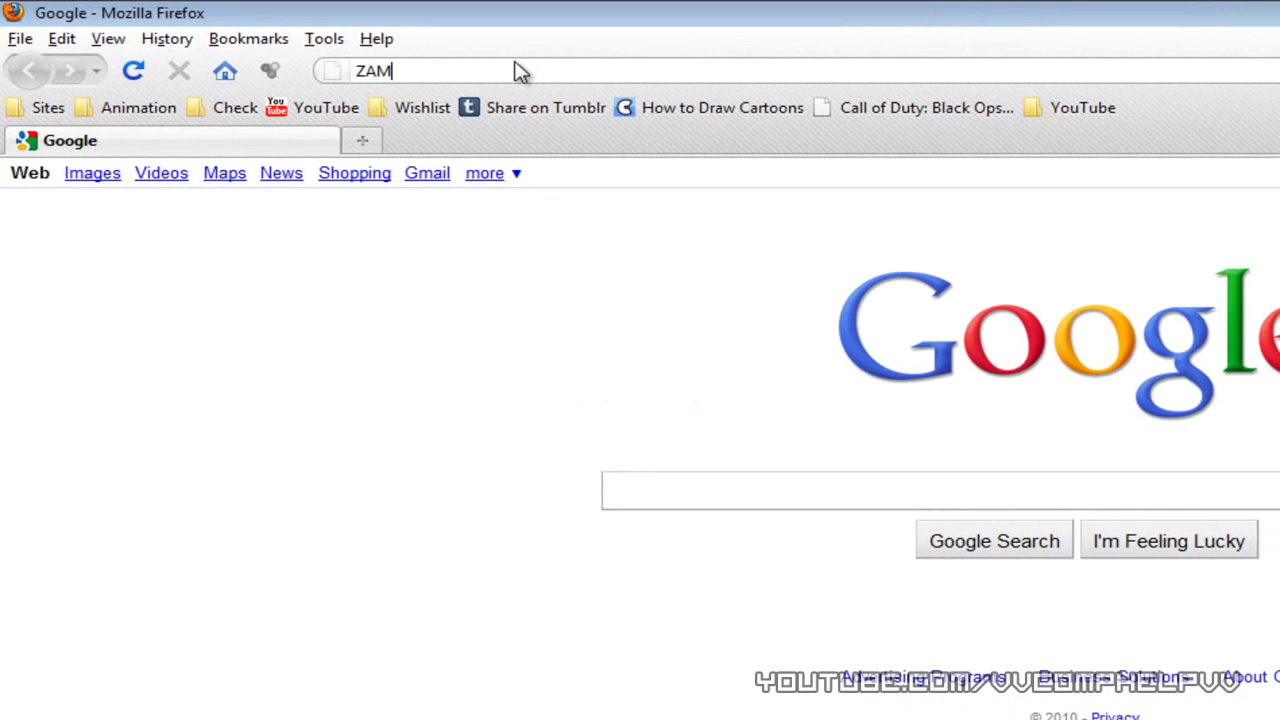
pyautogui.press('BackSpace')
pyautogui.press('BackSpace')
pyautogui.press('BackSpace')
pyautogui.write('zam')
pyautogui.write('zart')
pyautogui.write('com')
pyautogui.press('Return')
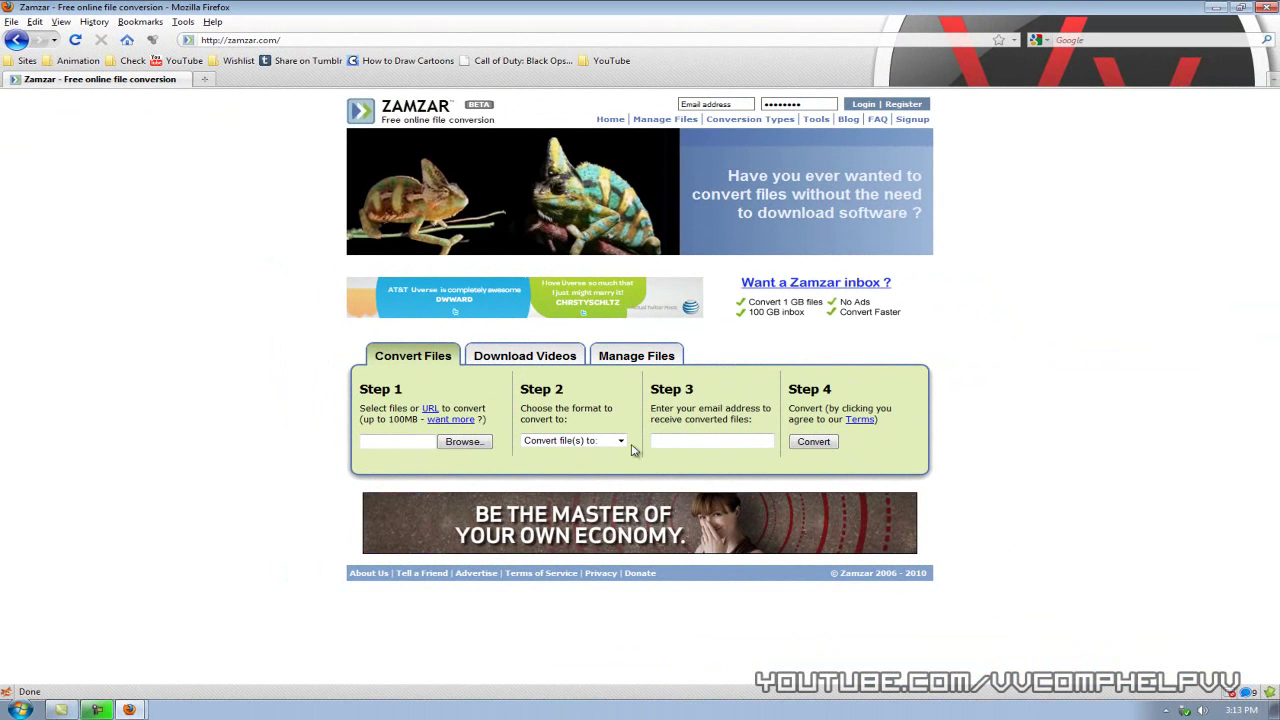
# - Upload JPG IMAGE.jpg from the Desktop and set gif as the target format
pyautogui.click(463, 441)
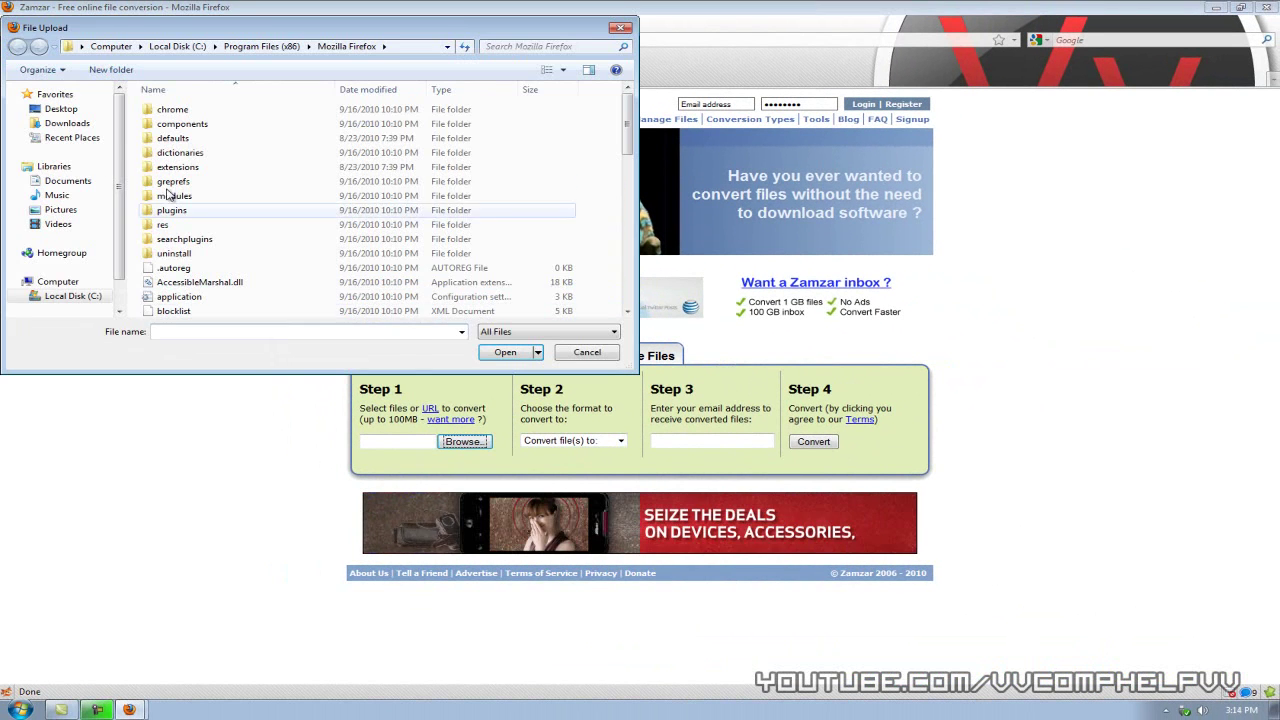
pyautogui.click(60, 108)
pyautogui.click(193, 218)
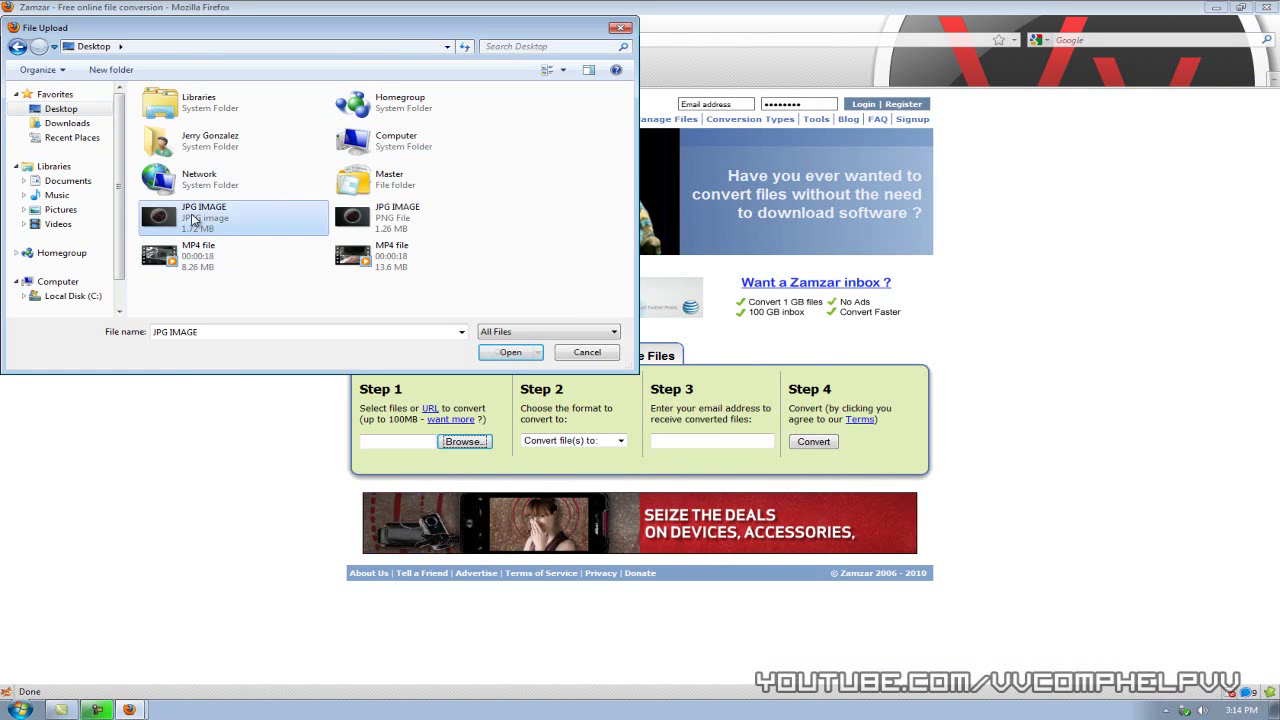
pyautogui.click(492, 353)
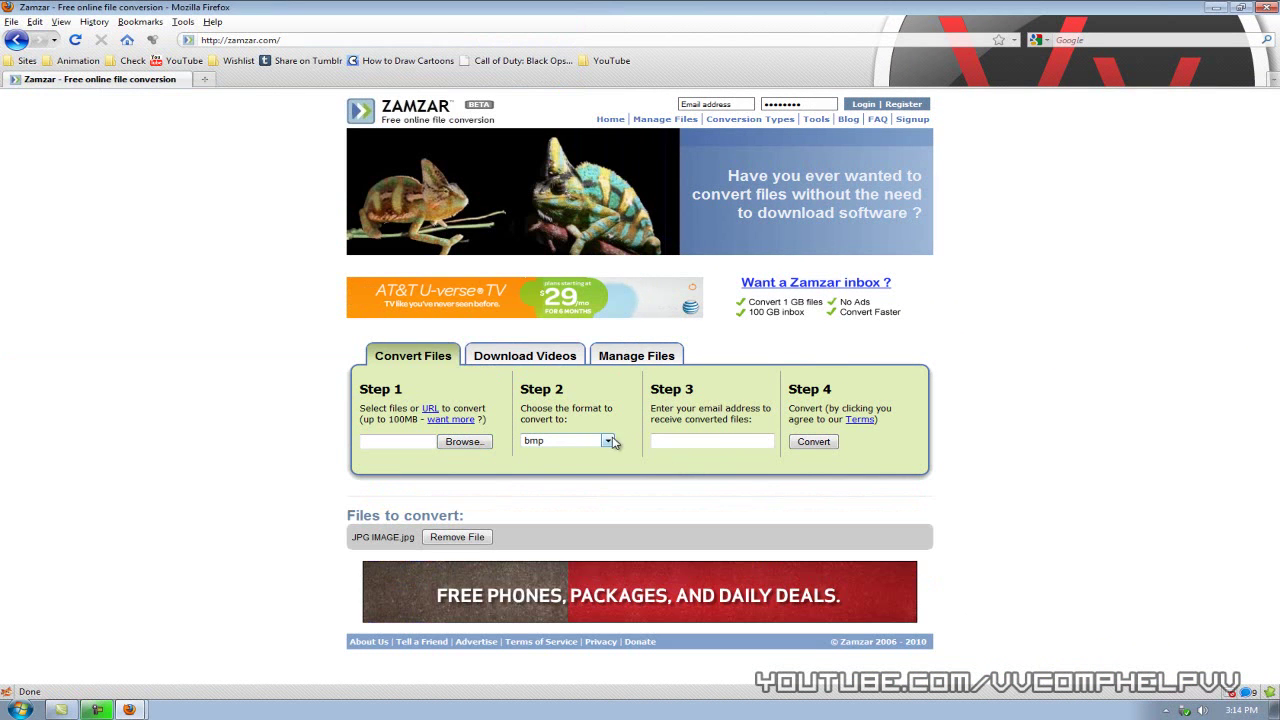
pyautogui.click(607, 441)
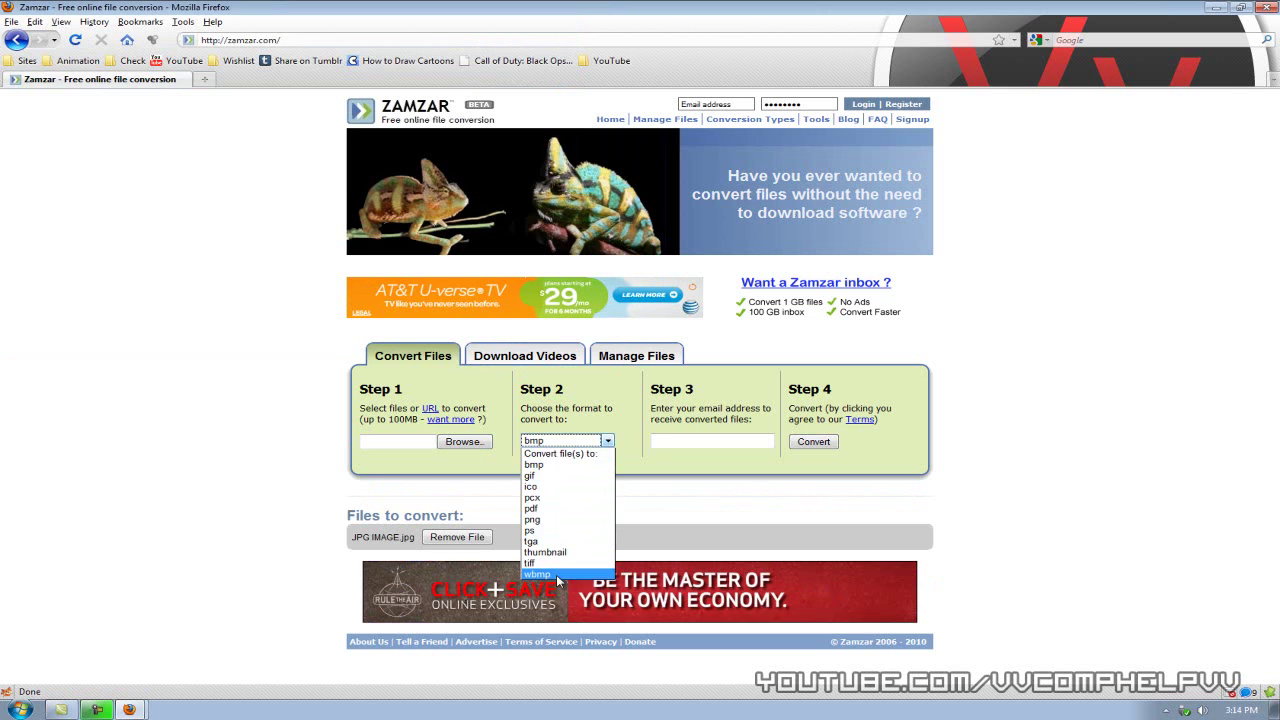
pyautogui.click(553, 476)
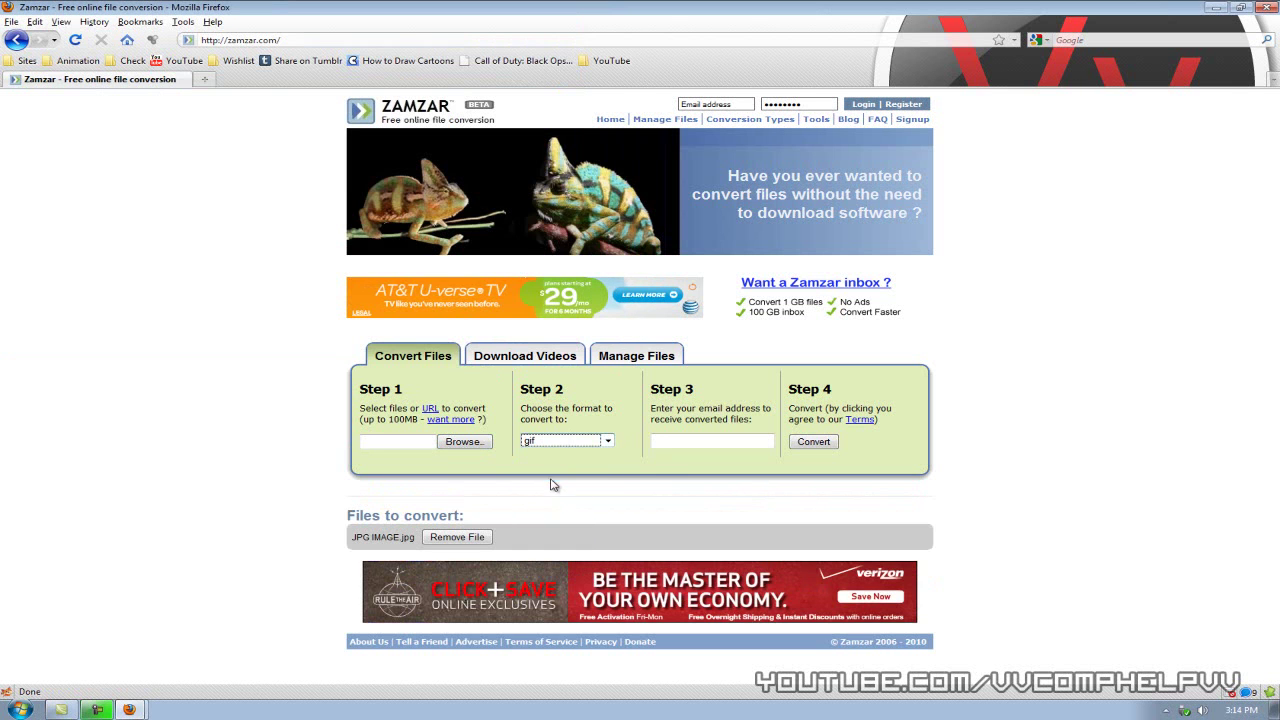
# - Enter the recipient e-mail address and submit the file for conversion
pyautogui.click(671, 443)
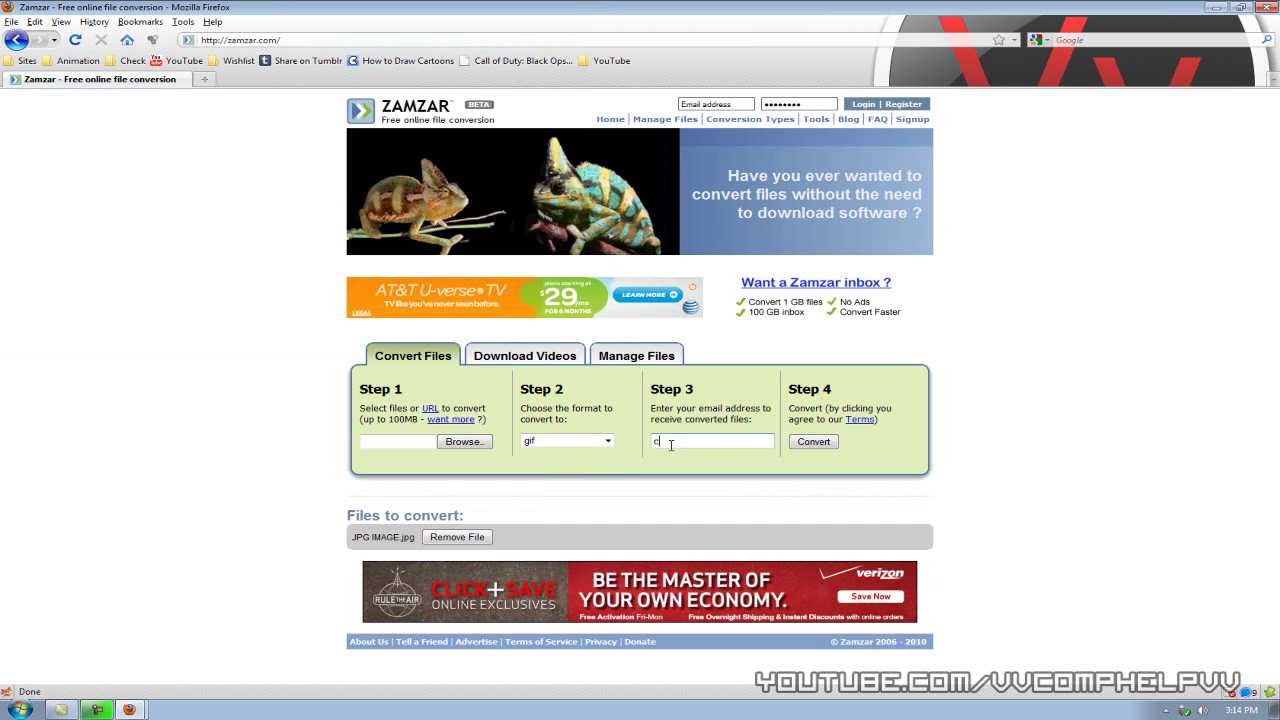
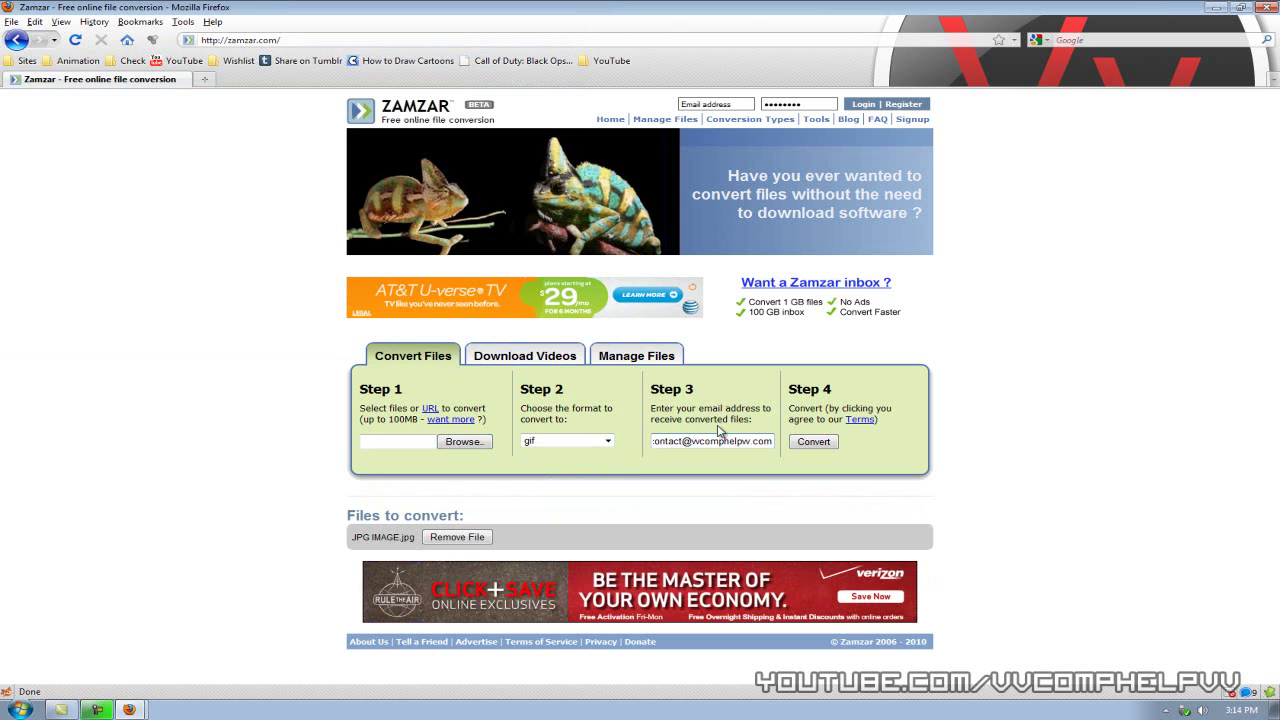
pyautogui.click(810, 442)
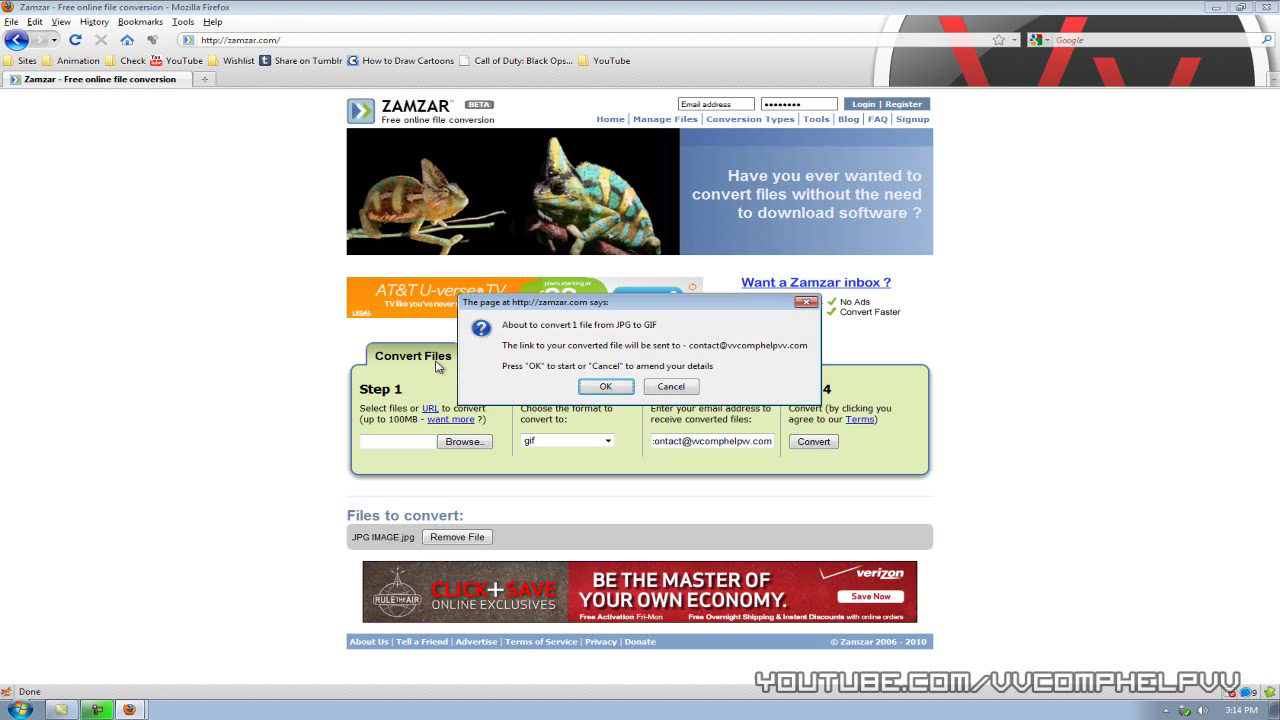
# - Confirm the JPG-to-GIF conversion and wait for the File upload complete page
pyautogui.click(610, 390)
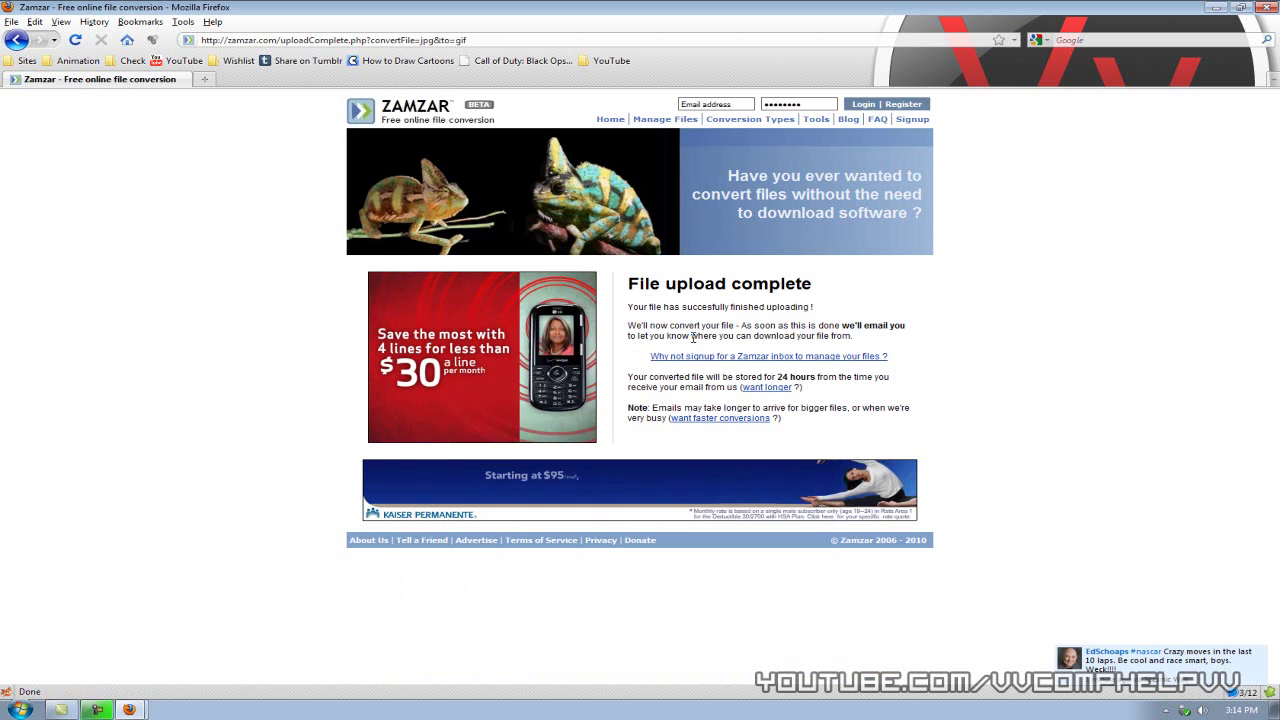
pyautogui.tripleClick(853, 338)
pyautogui.moveTo(628, 306); pyautogui.dragTo(628, 306)
pyautogui.click(889, 344)
pyautogui.click(631, 318)
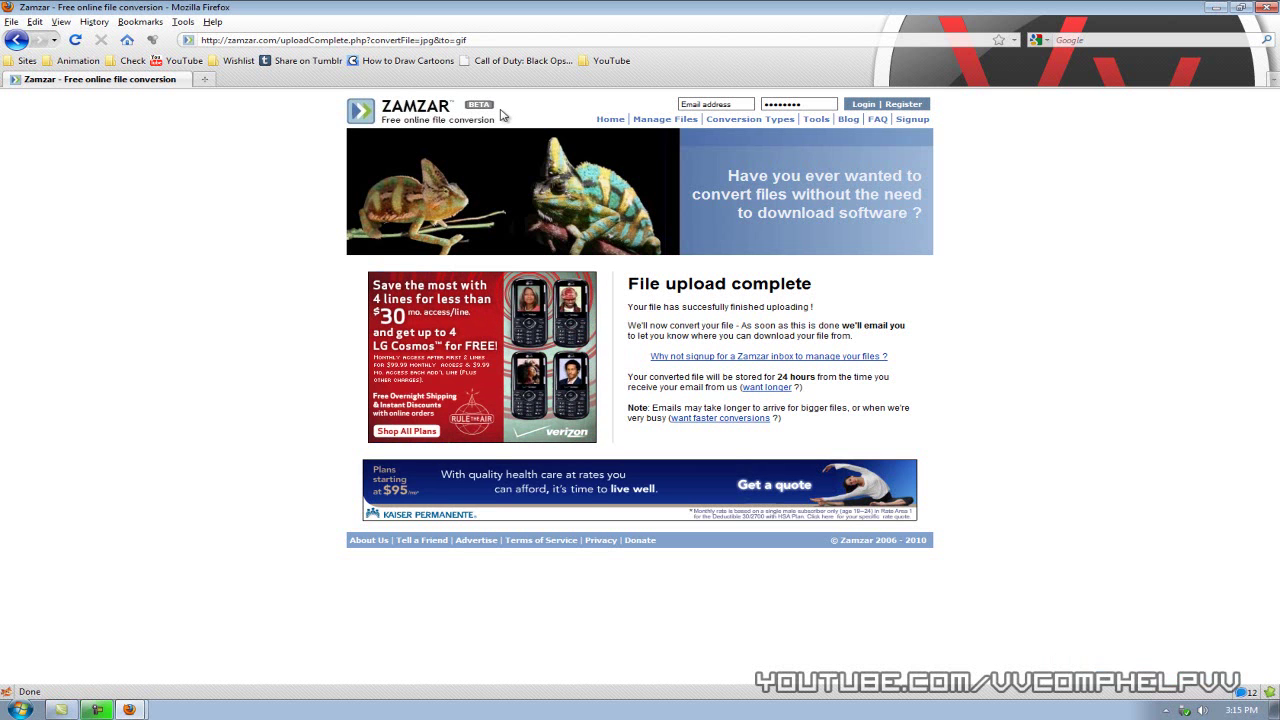
# - Close both Firefox windows to return to the desktop
pyautogui.moveTo(278, 40); pyautogui.dragTo(201, 40)
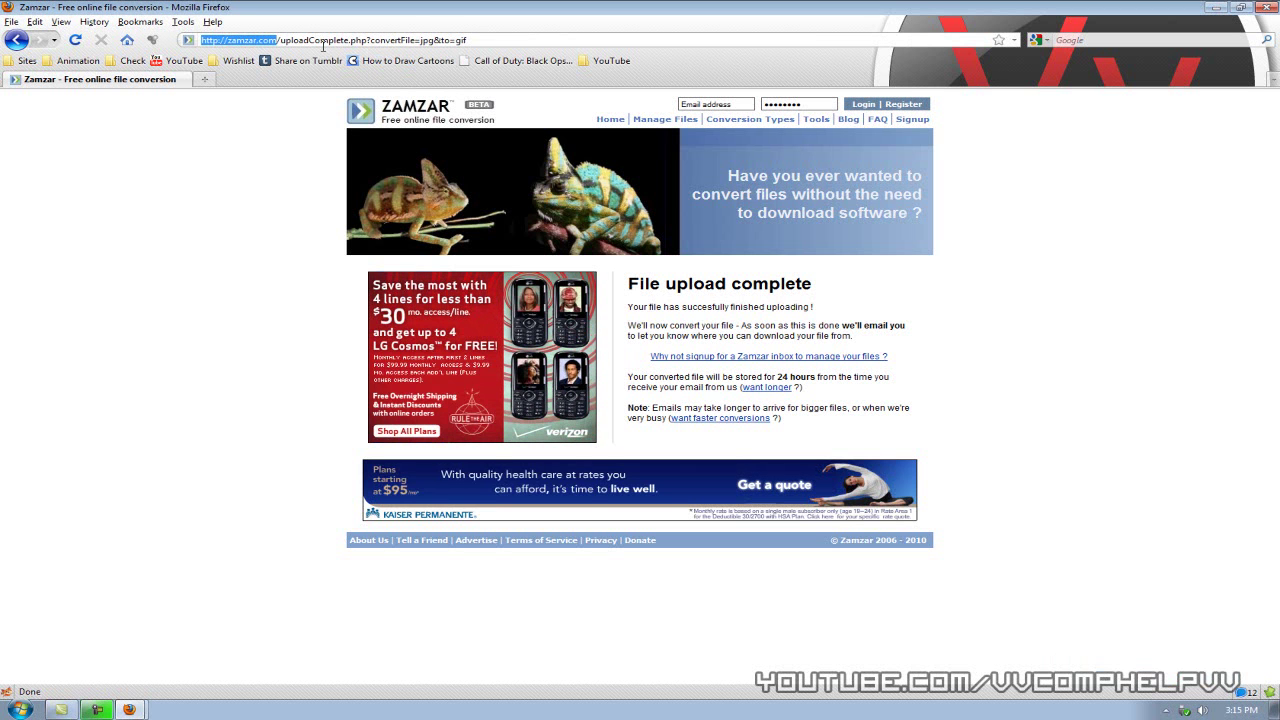
pyautogui.click(1266, 8)
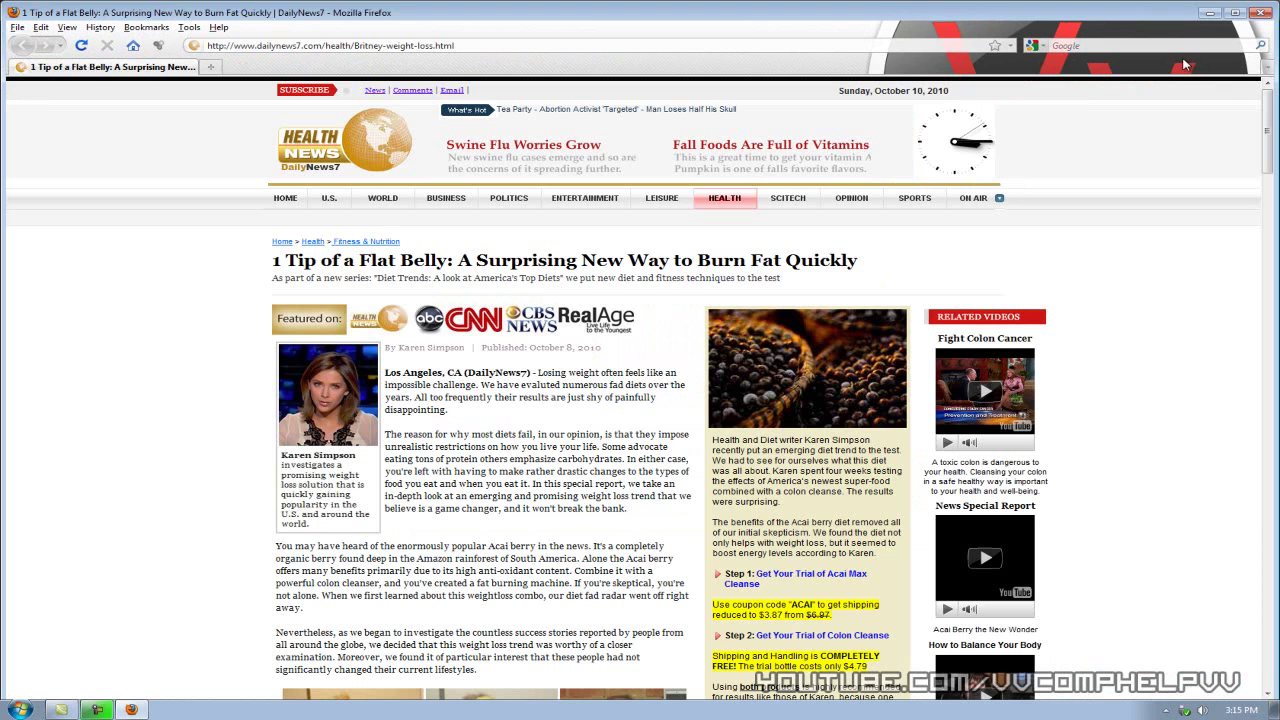
pyautogui.click(1262, 12)
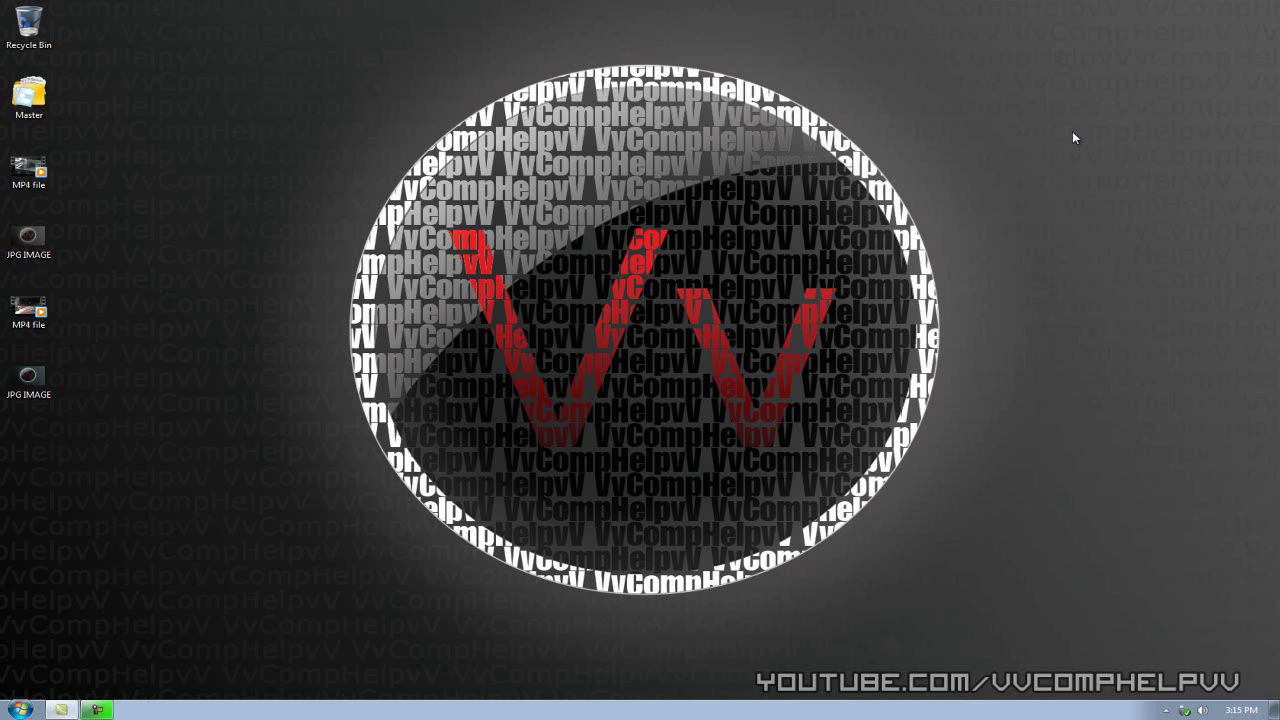